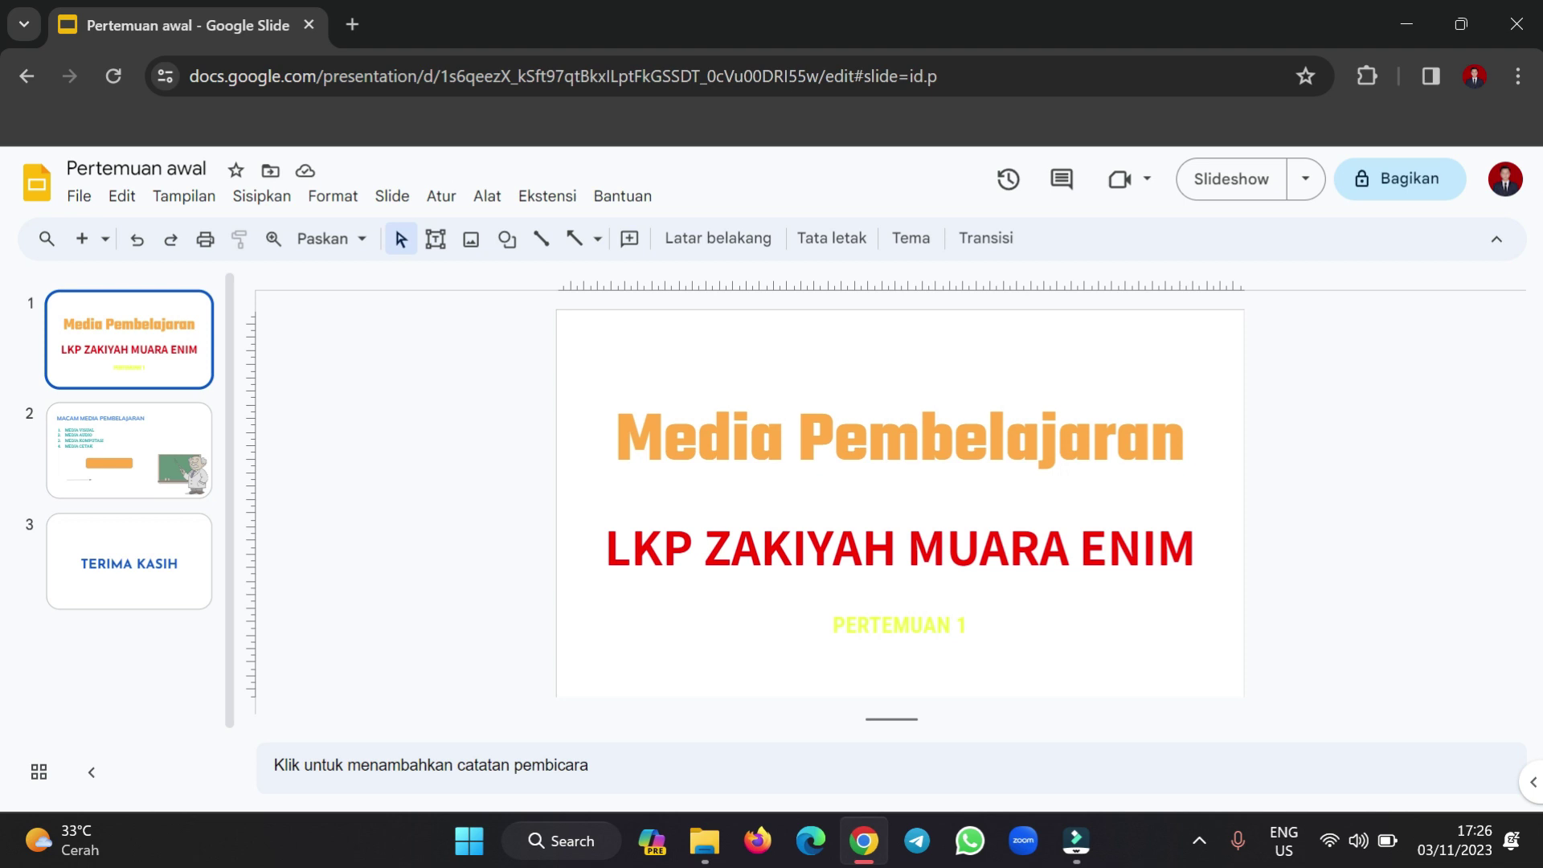
Examine the YouTube and Google Drive sources for inserting a video on slide 2, without inserting one.
{"action": "key", "text": "Down"}
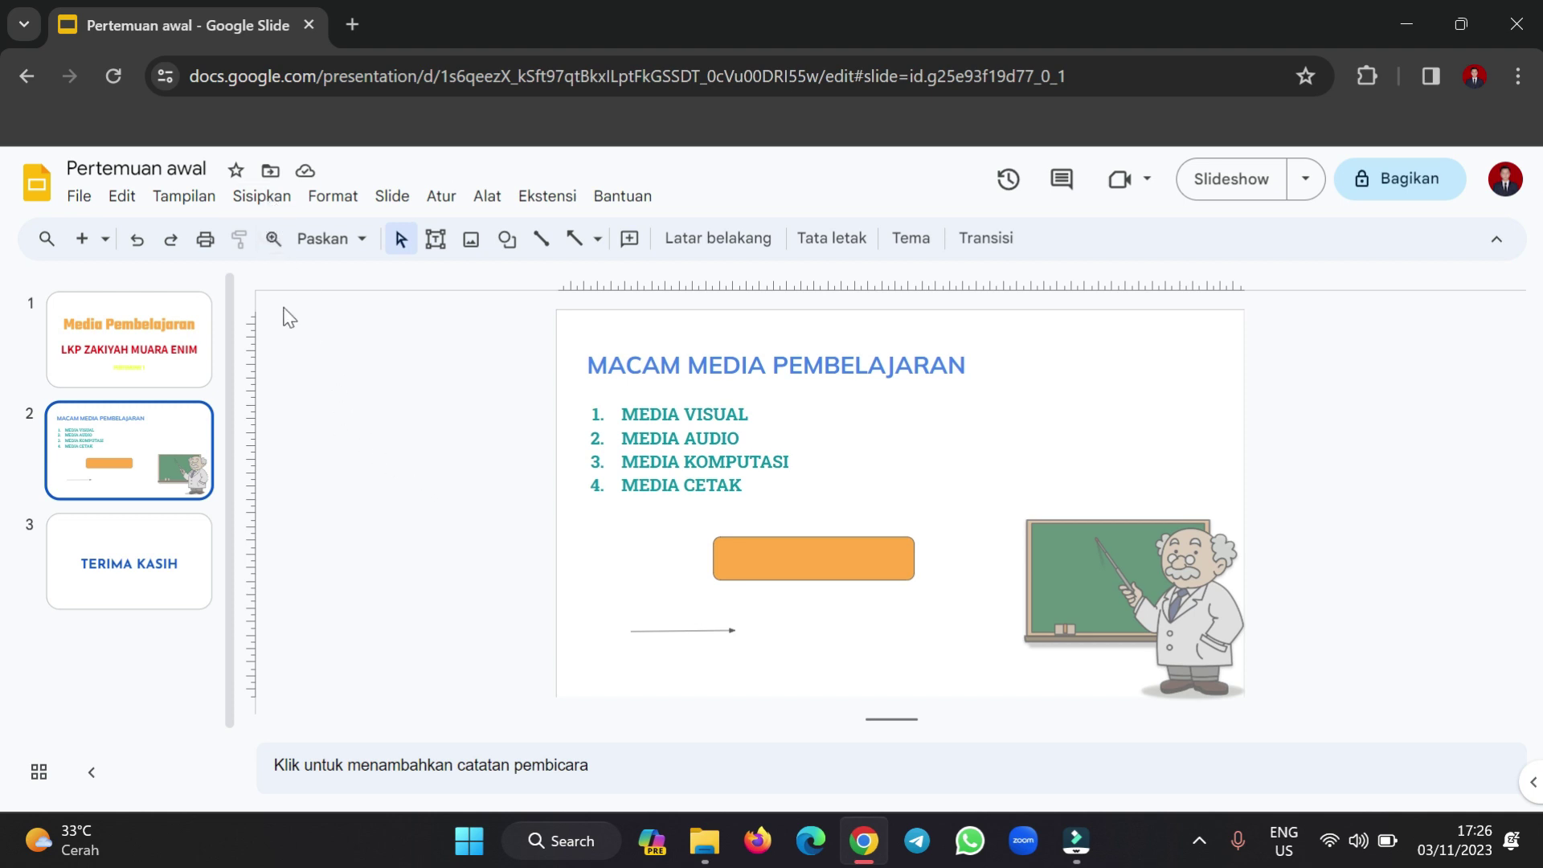
{"action": "left_click", "coordinate": [262, 198]}
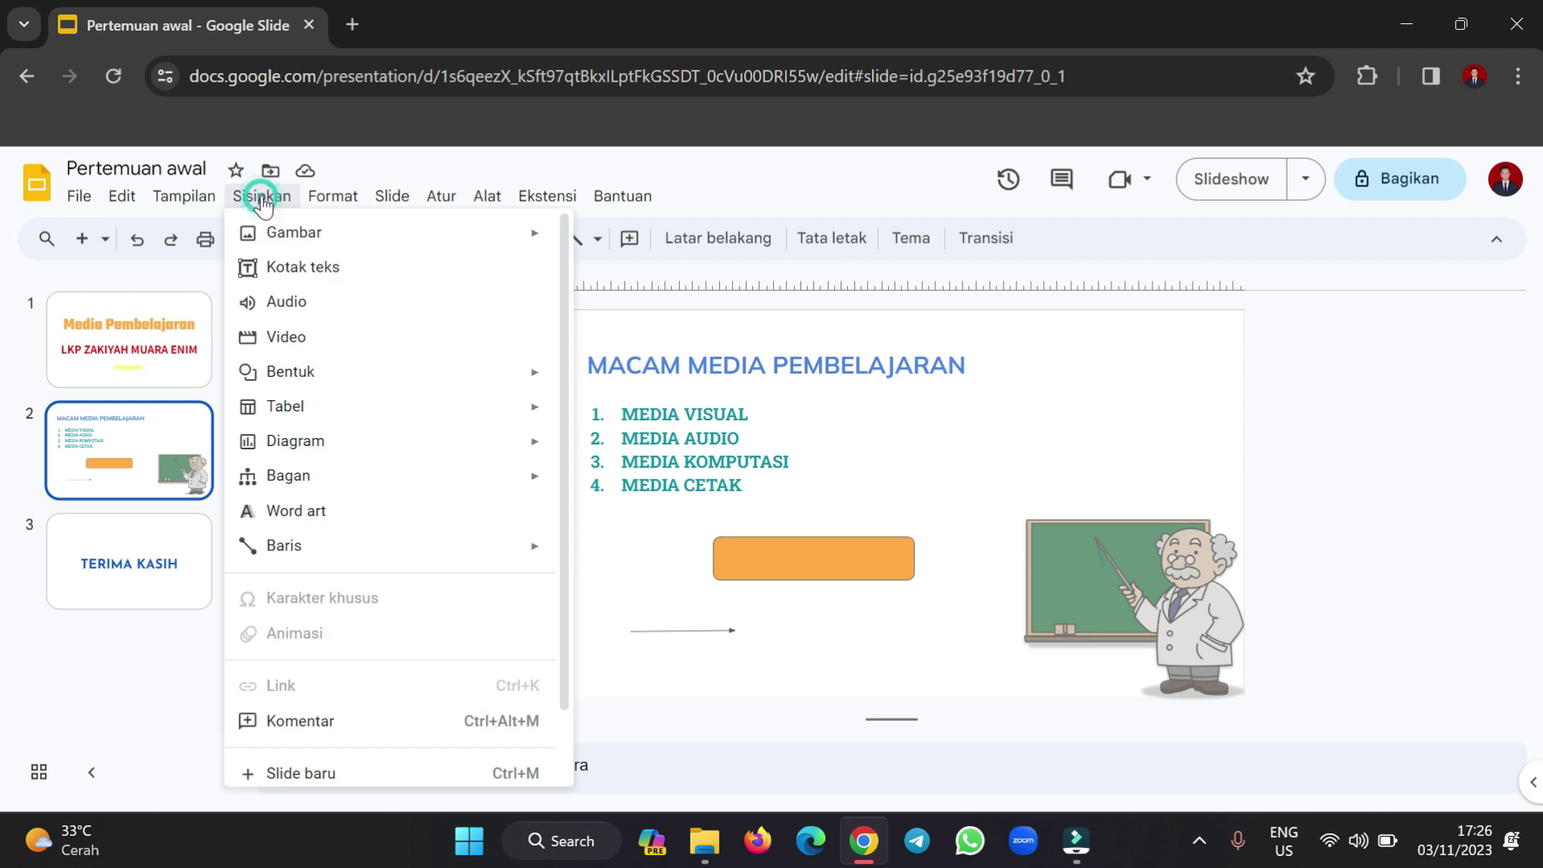
{"action": "left_click", "coordinate": [297, 337]}
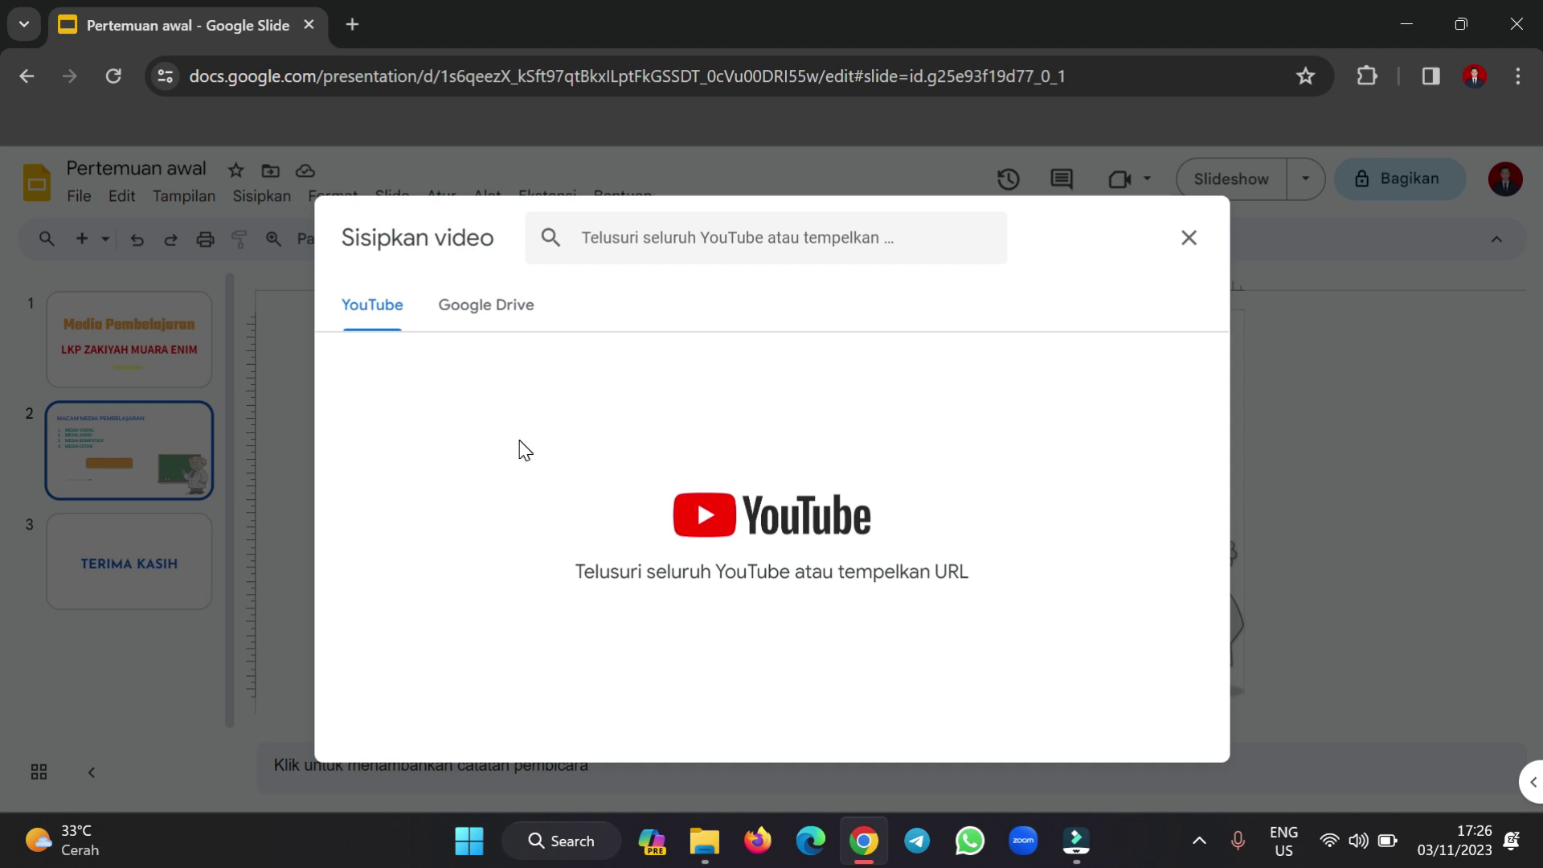
{"action": "left_click", "coordinate": [505, 307]}
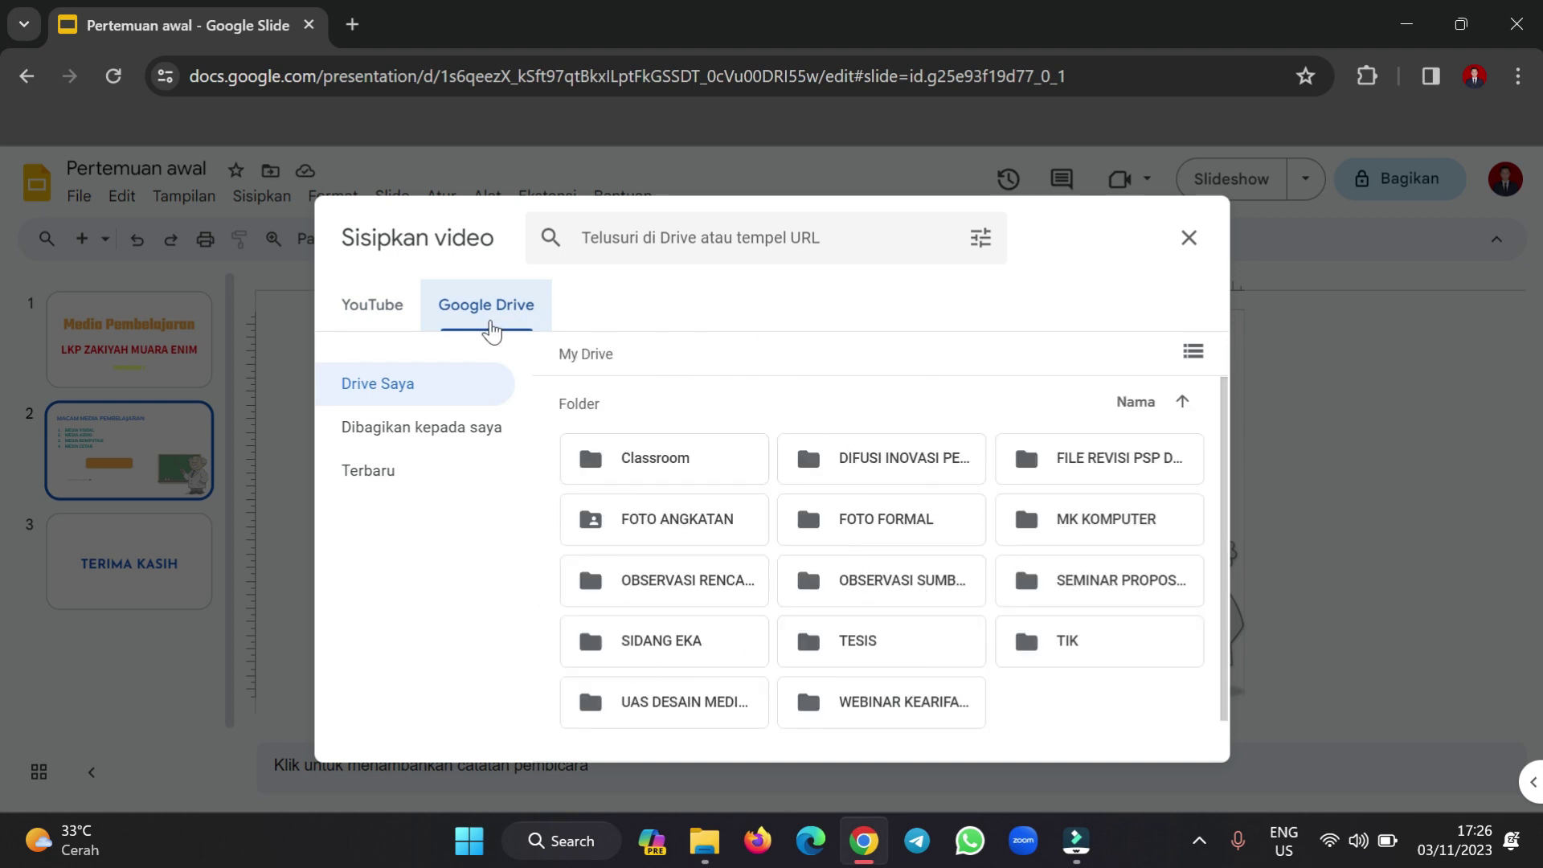
{"action": "left_click", "coordinate": [374, 315]}
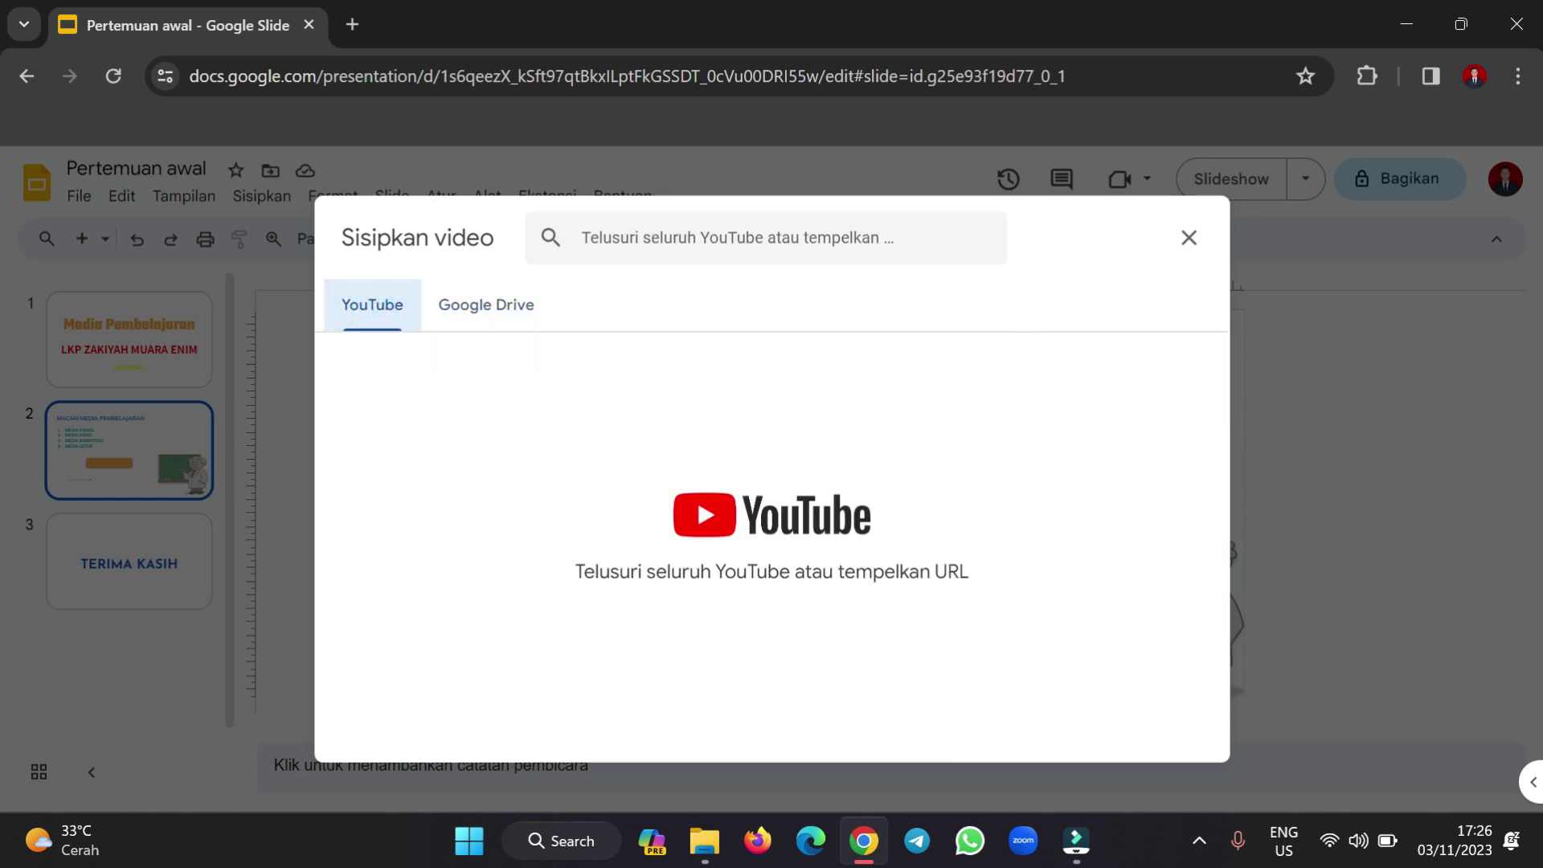
{"action": "left_click", "coordinate": [735, 235]}
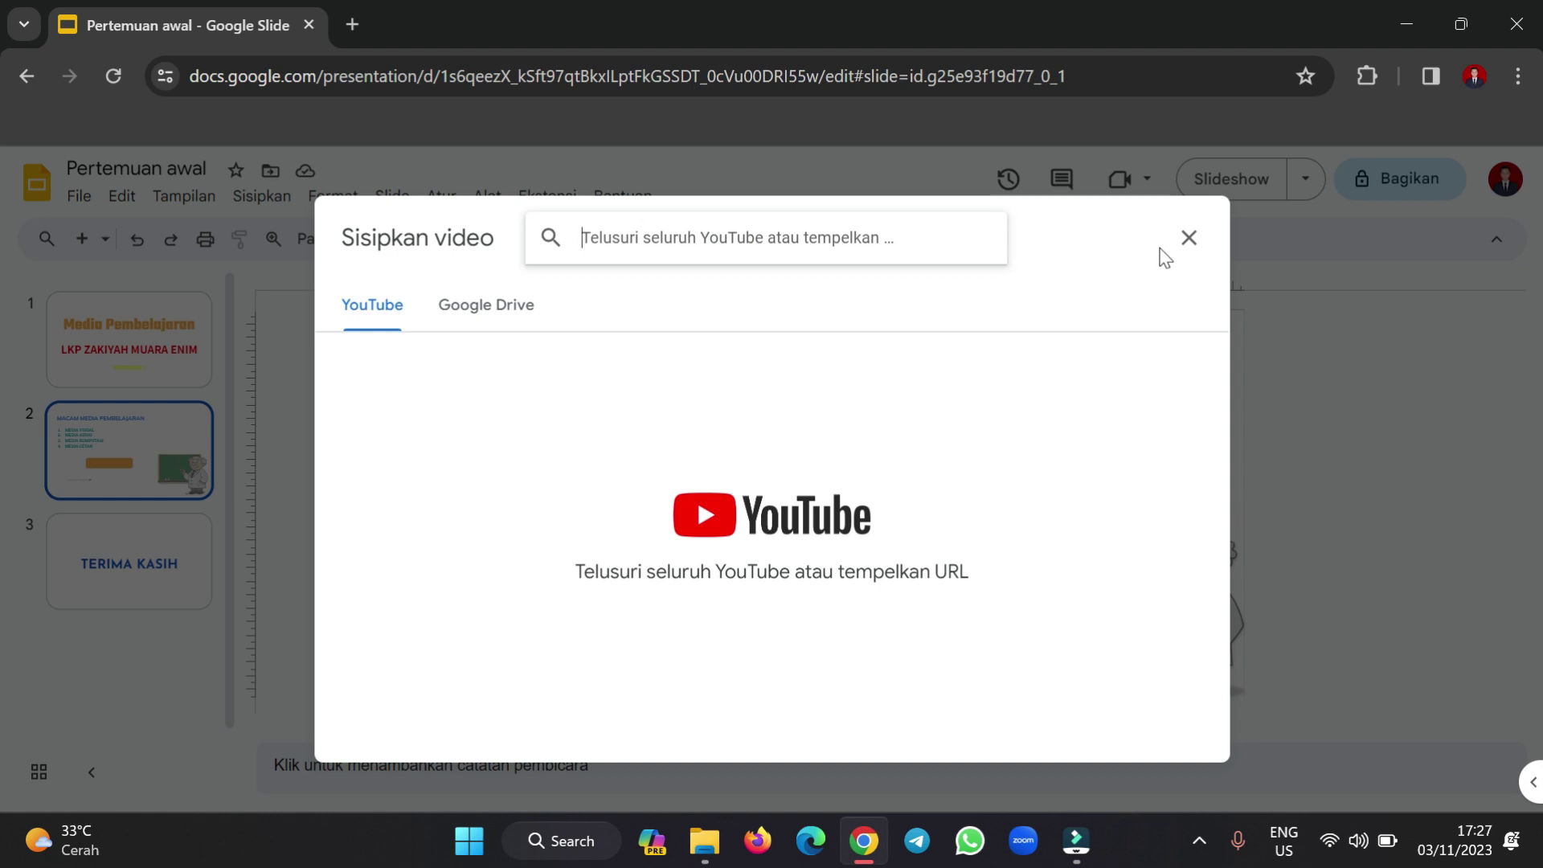
{"action": "left_click", "coordinate": [1188, 237]}
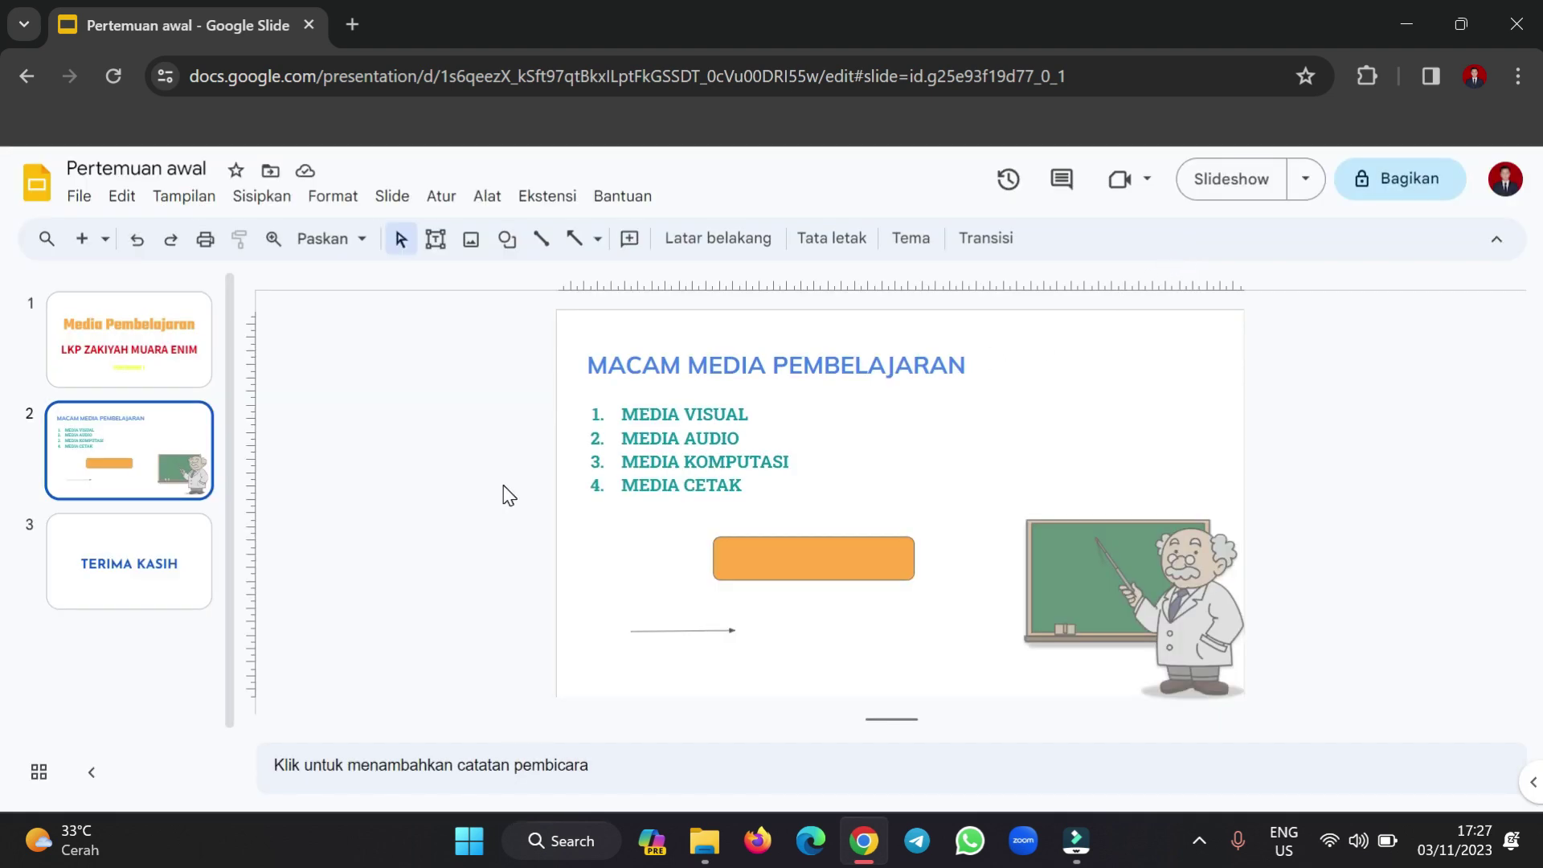
{"action": "left_click", "coordinate": [275, 203]}
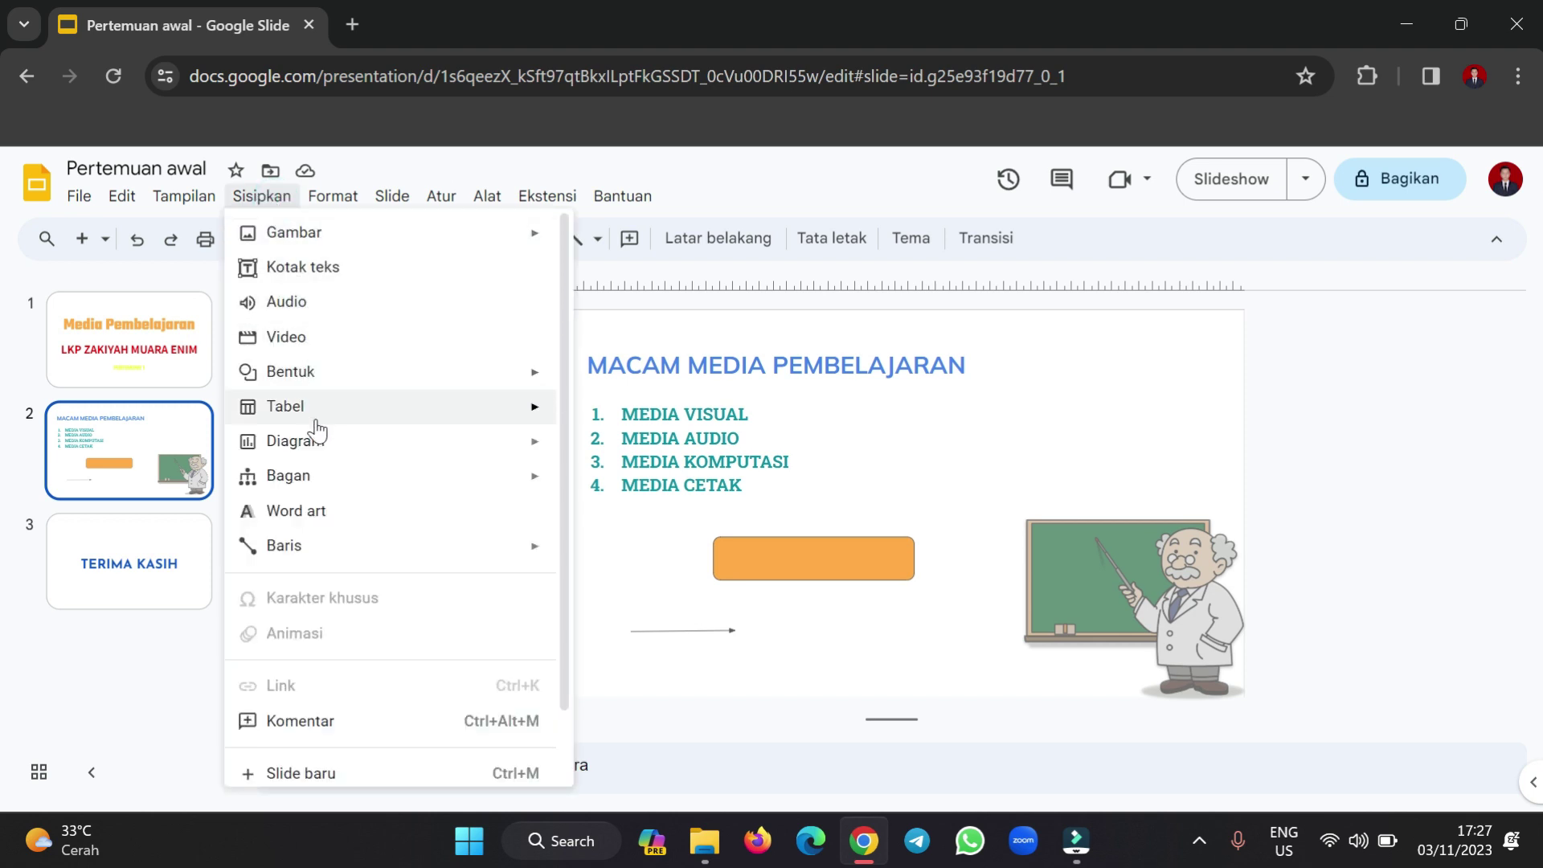
{"action": "mouse_move", "coordinate": [324, 418]}
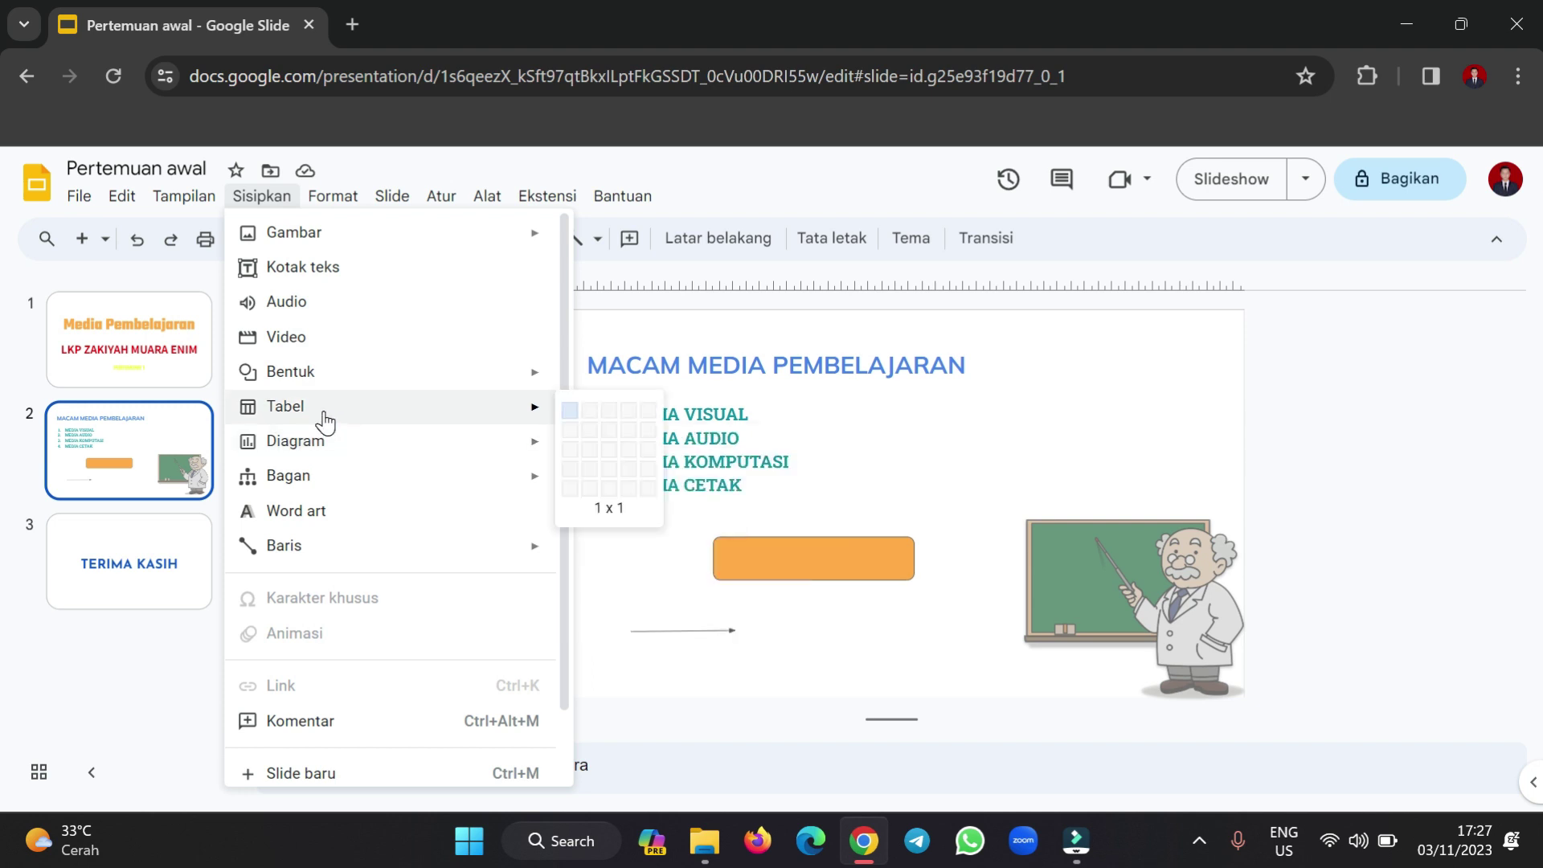
{"action": "mouse_move", "coordinate": [326, 482]}
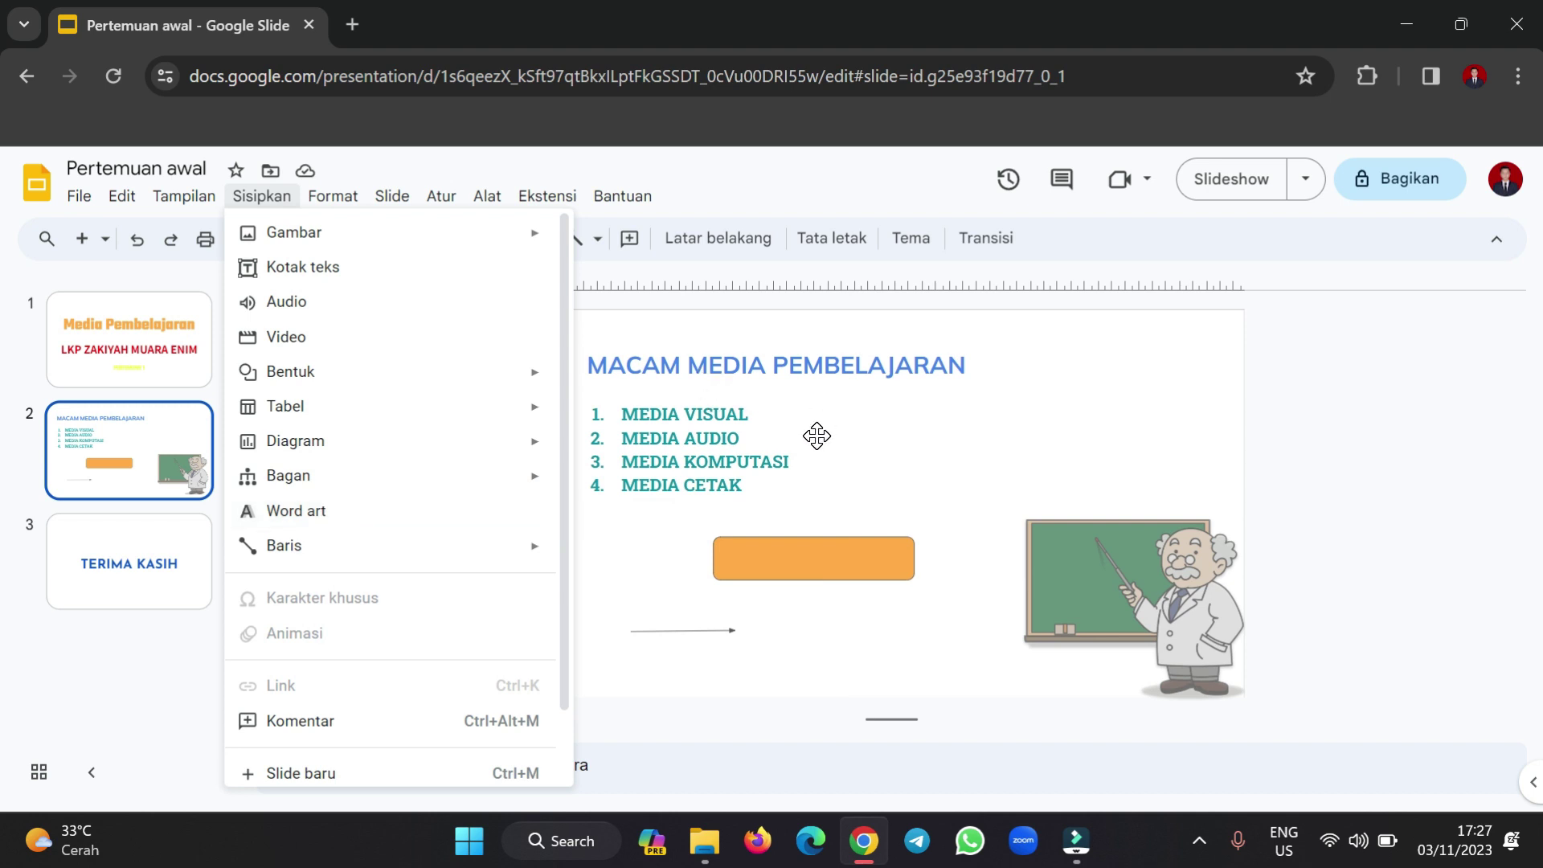
{"action": "left_click", "coordinate": [755, 594]}
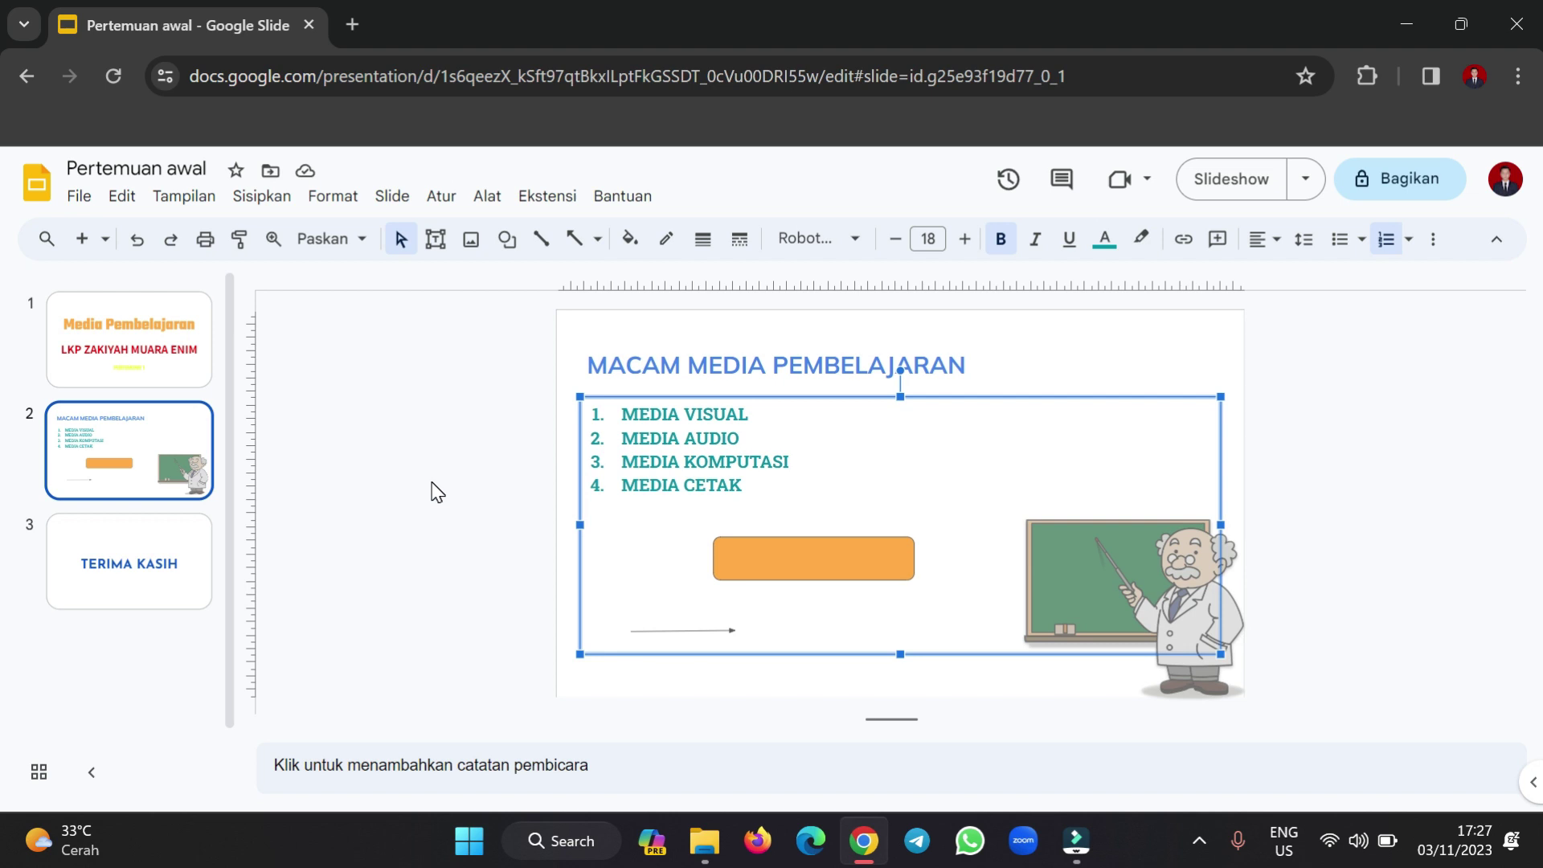
Draw a small horizontal rectangle above the "Media Pembelajaran" title on slide 1.
{"action": "left_click", "coordinate": [135, 355]}
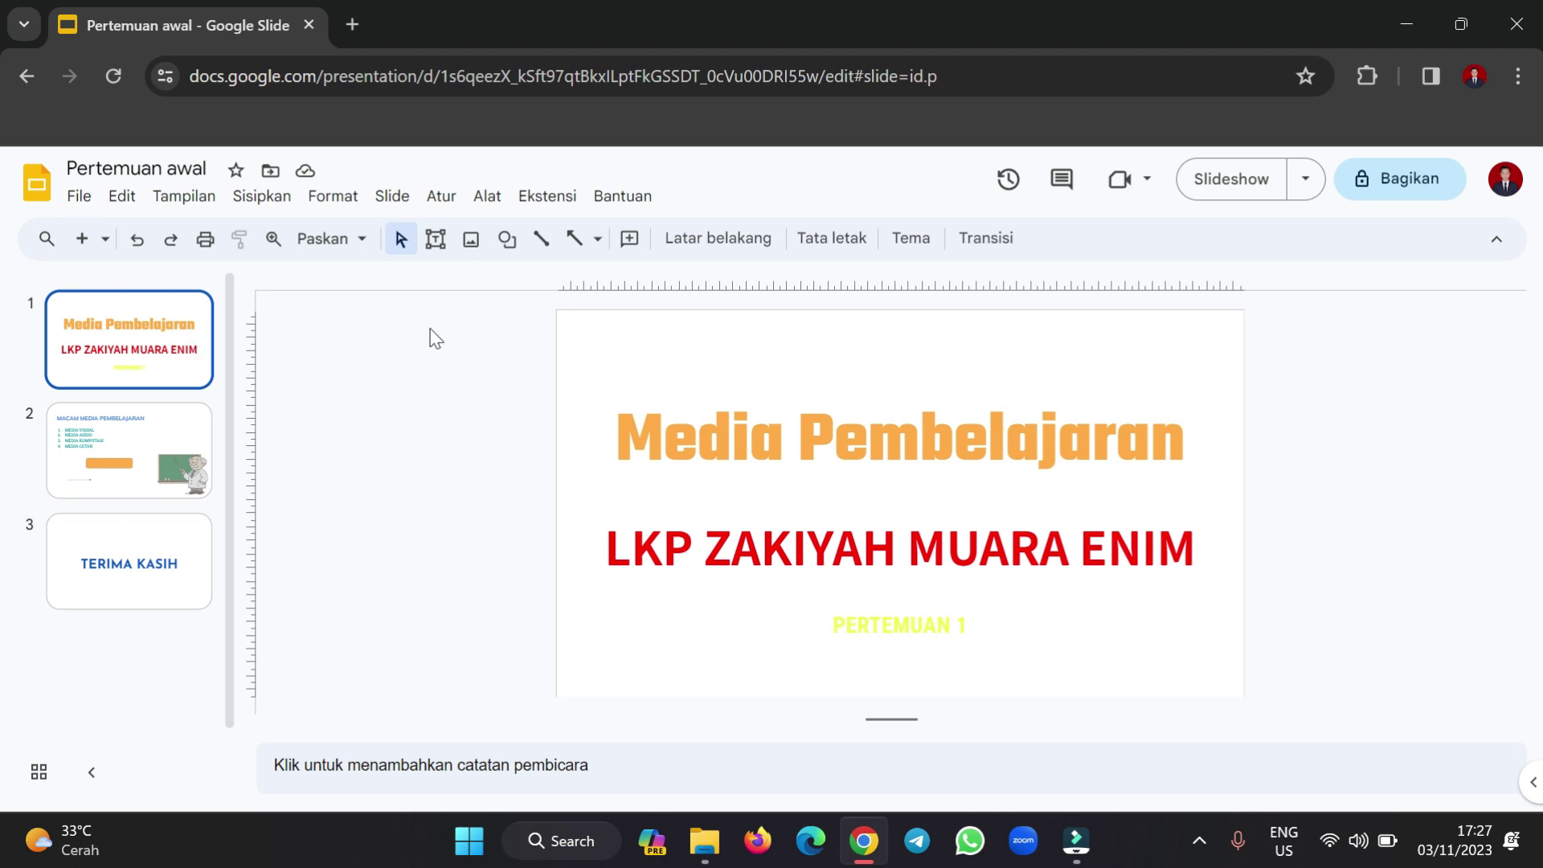
{"action": "left_click", "coordinate": [507, 240]}
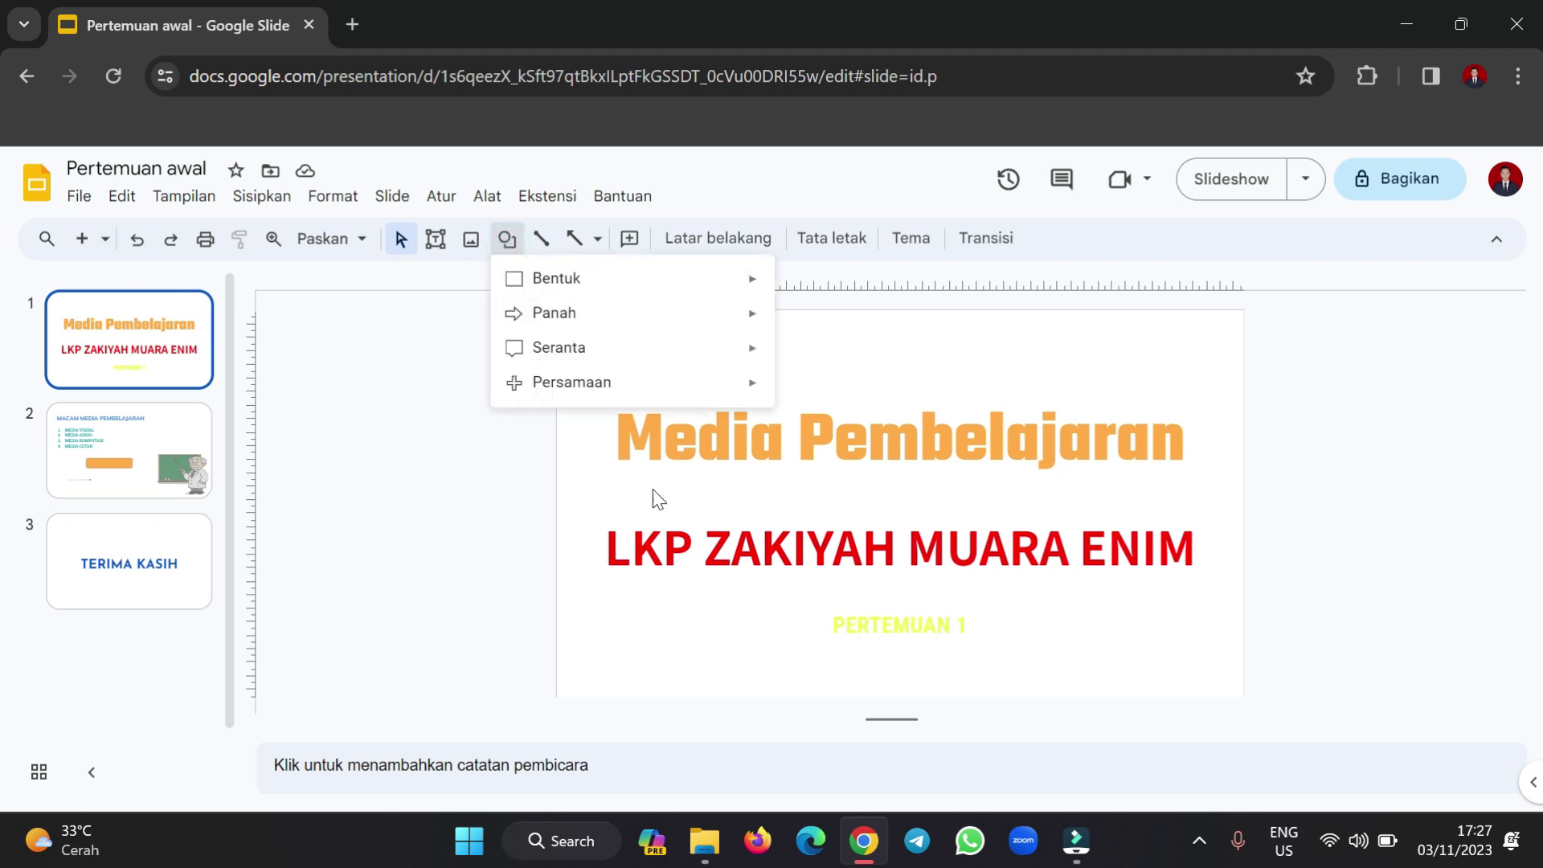
{"action": "mouse_move", "coordinate": [577, 291]}
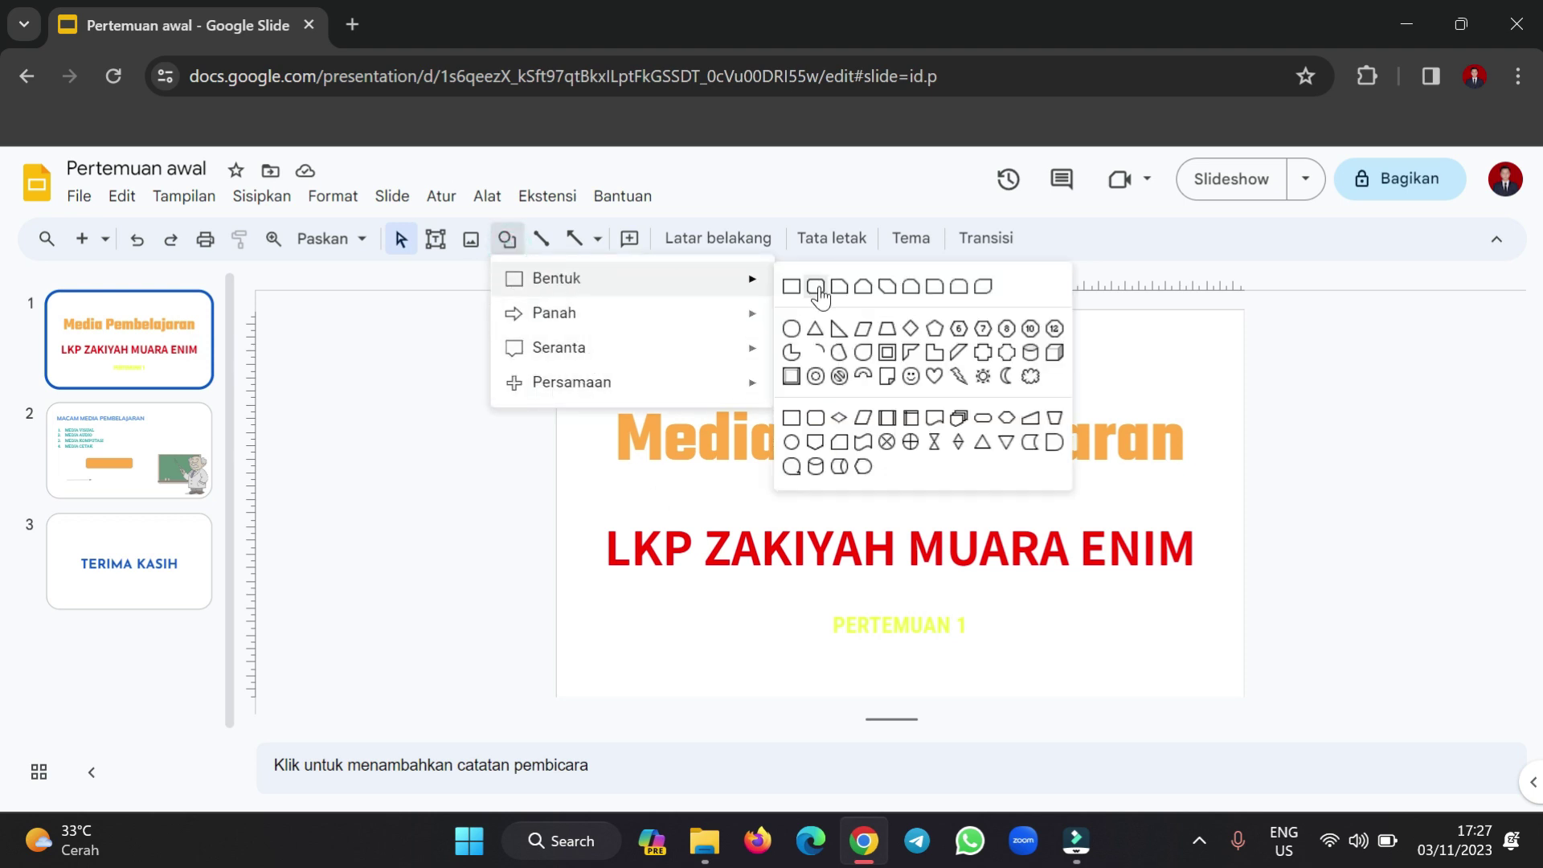
{"action": "left_click", "coordinate": [794, 293]}
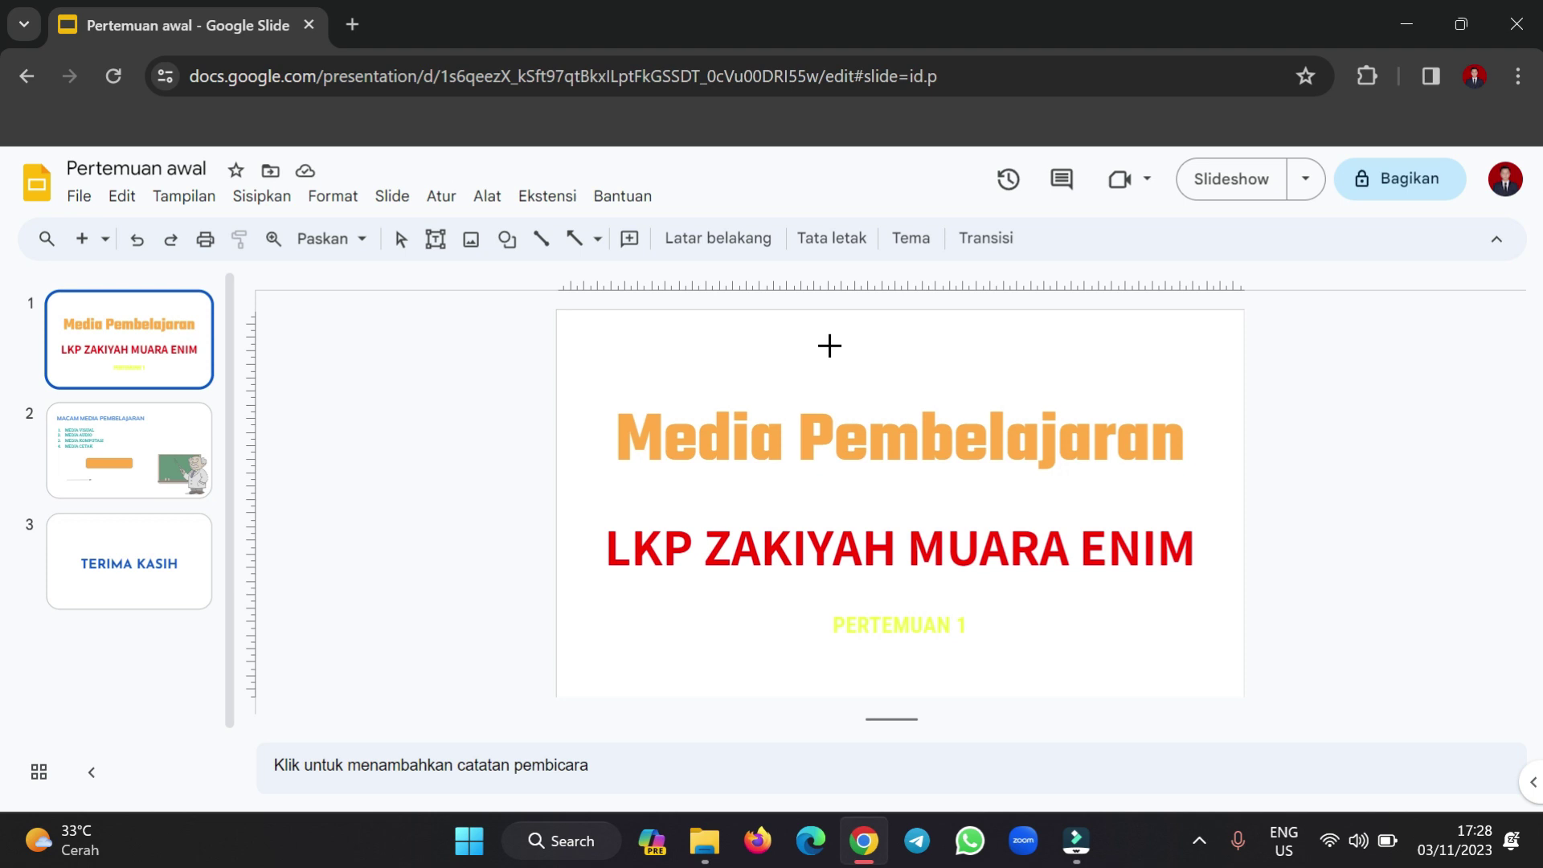
{"action": "left_click_drag", "start_coordinate": [829, 345], "coordinate": [1009, 383]}
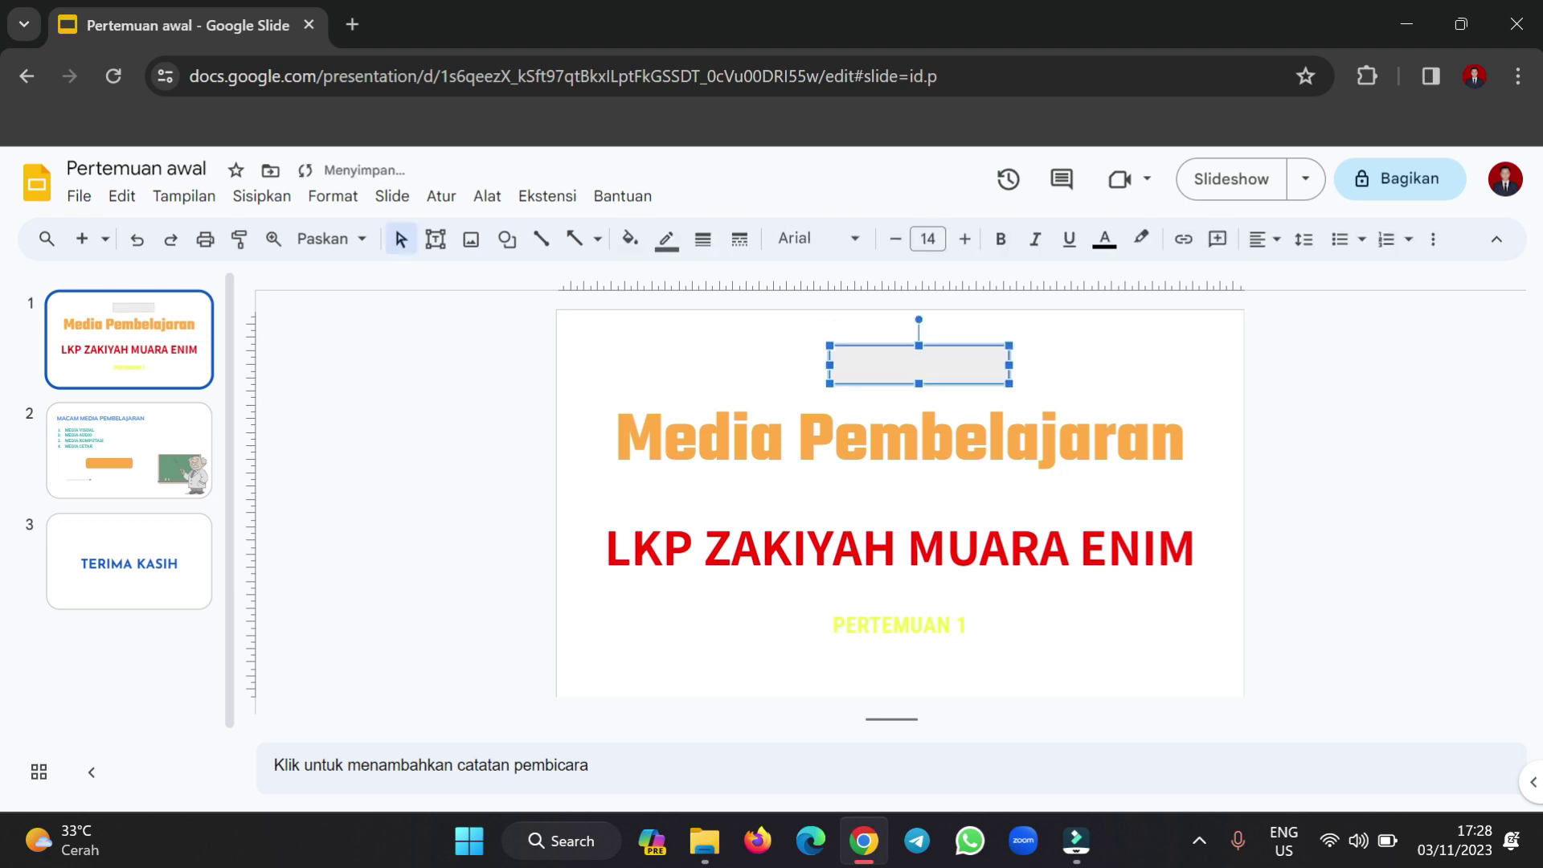
Fill the rectangle above the title with solid yellow.
{"action": "left_click", "coordinate": [629, 239]}
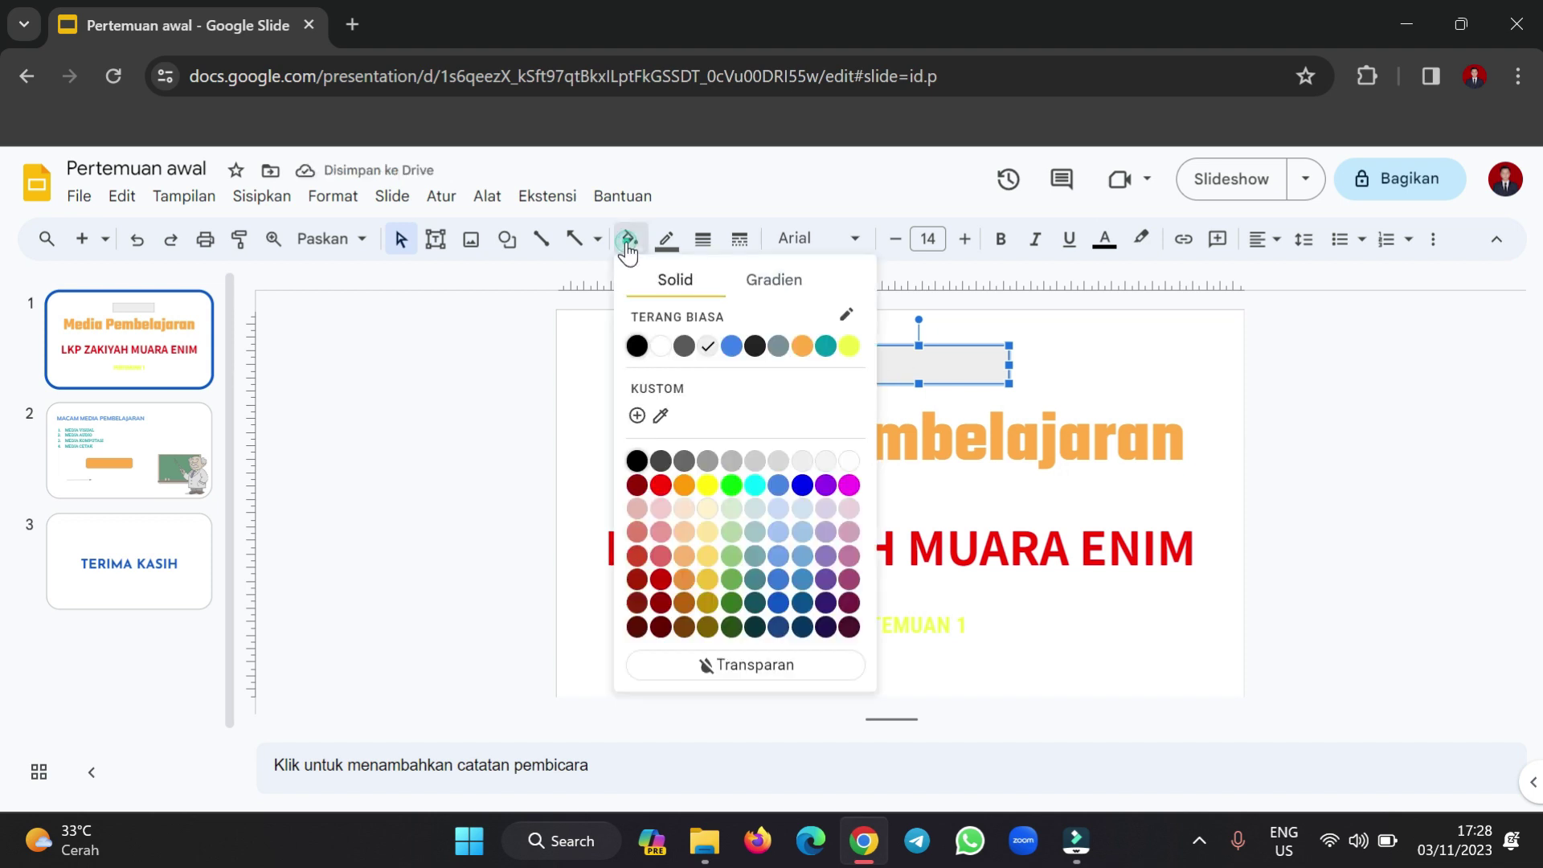
{"action": "left_click", "coordinate": [707, 485]}
{"action": "left_click", "coordinate": [1116, 376]}
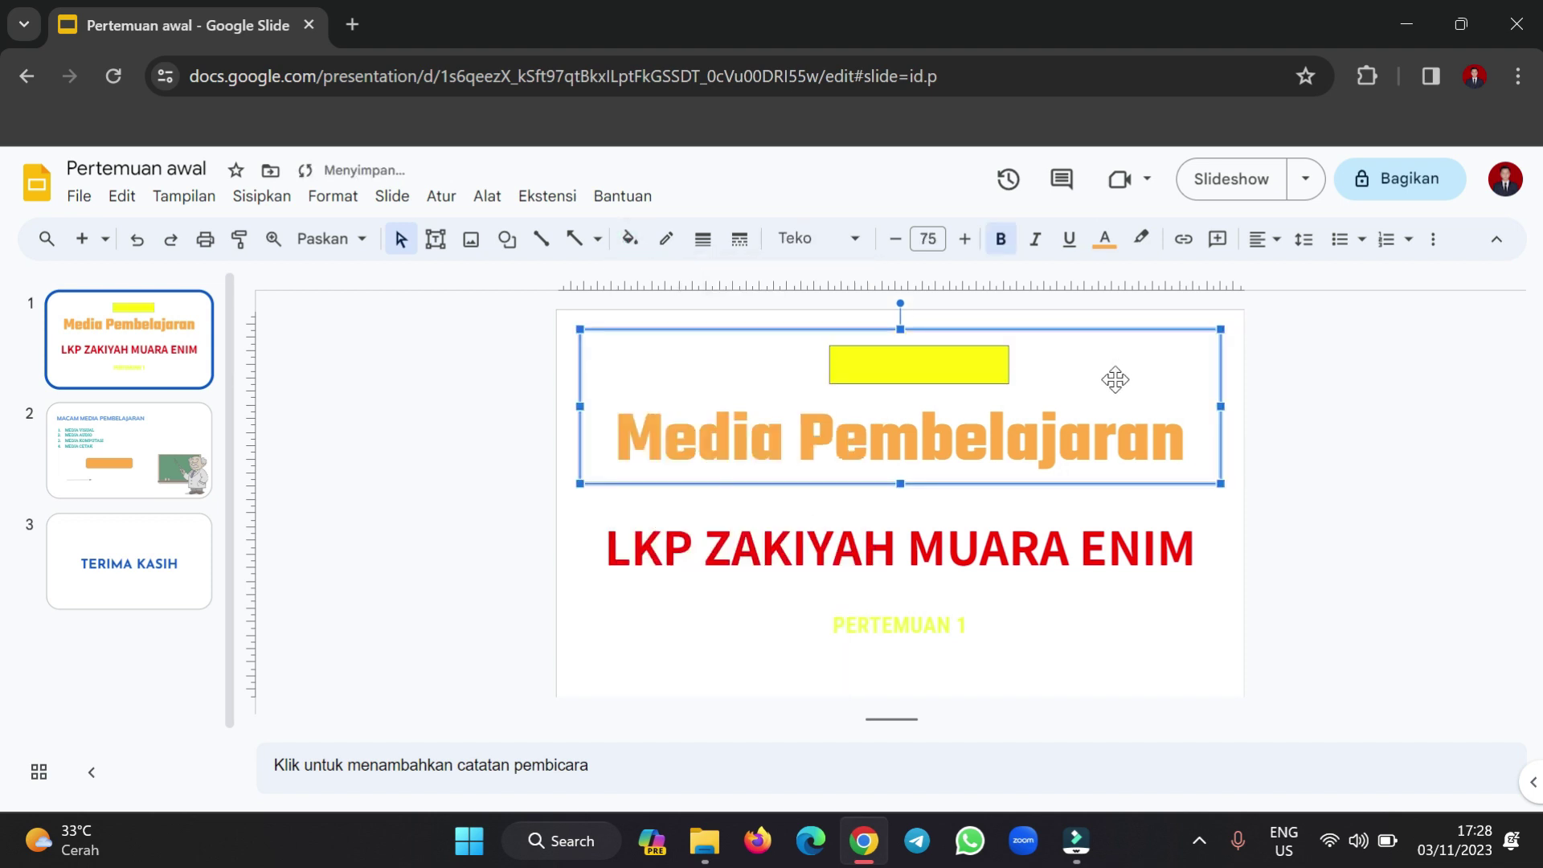
Link the yellow rectangle on slide 1 to "Slide 3: TERIMA KASIH" in this presentation.
{"action": "left_click", "coordinate": [943, 378]}
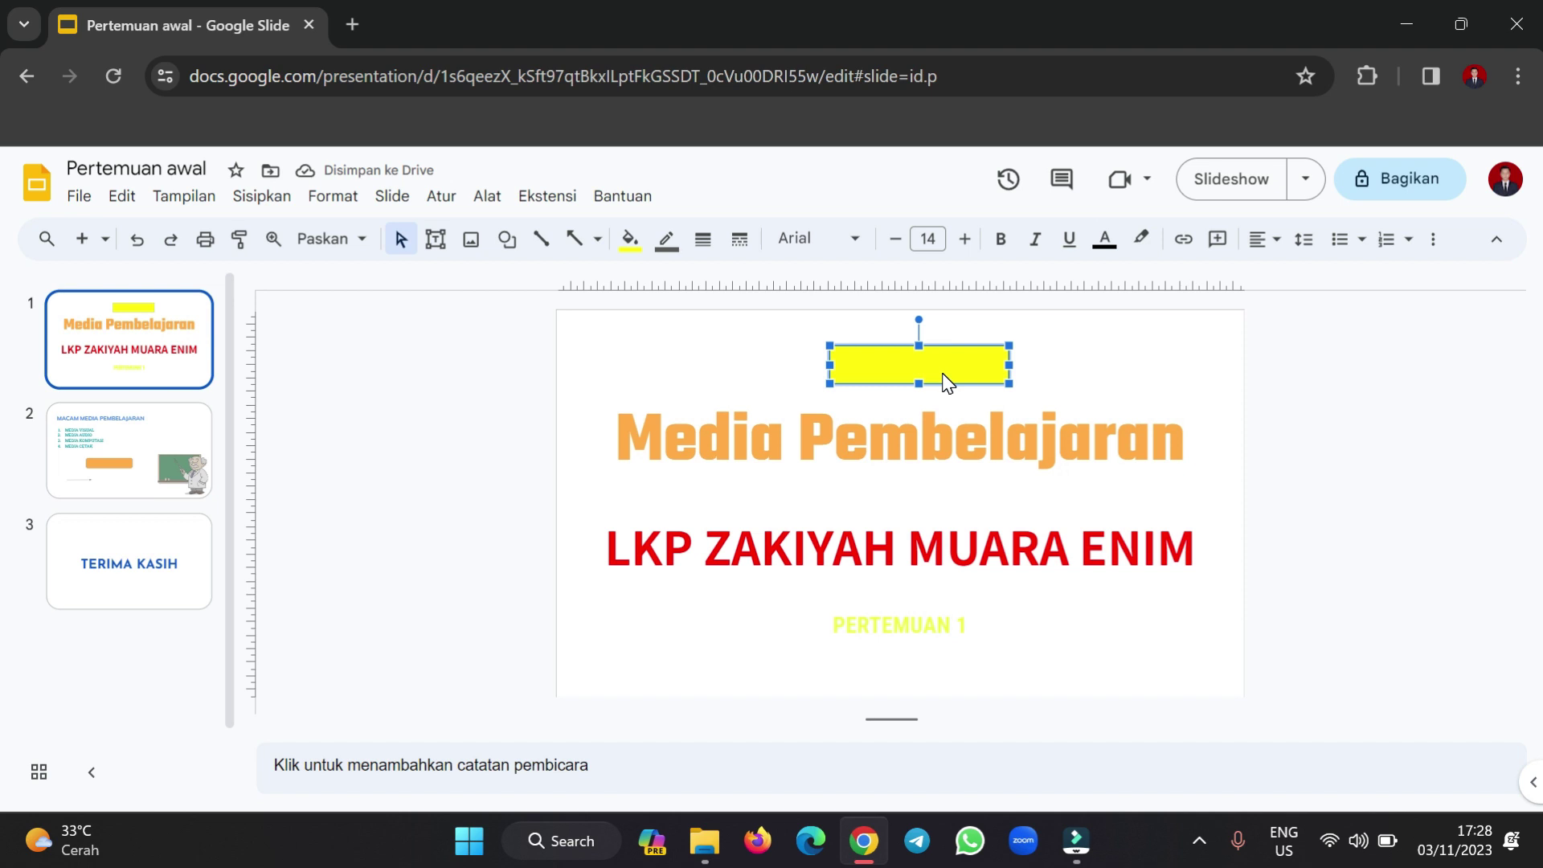
{"action": "right_click", "coordinate": [947, 383]}
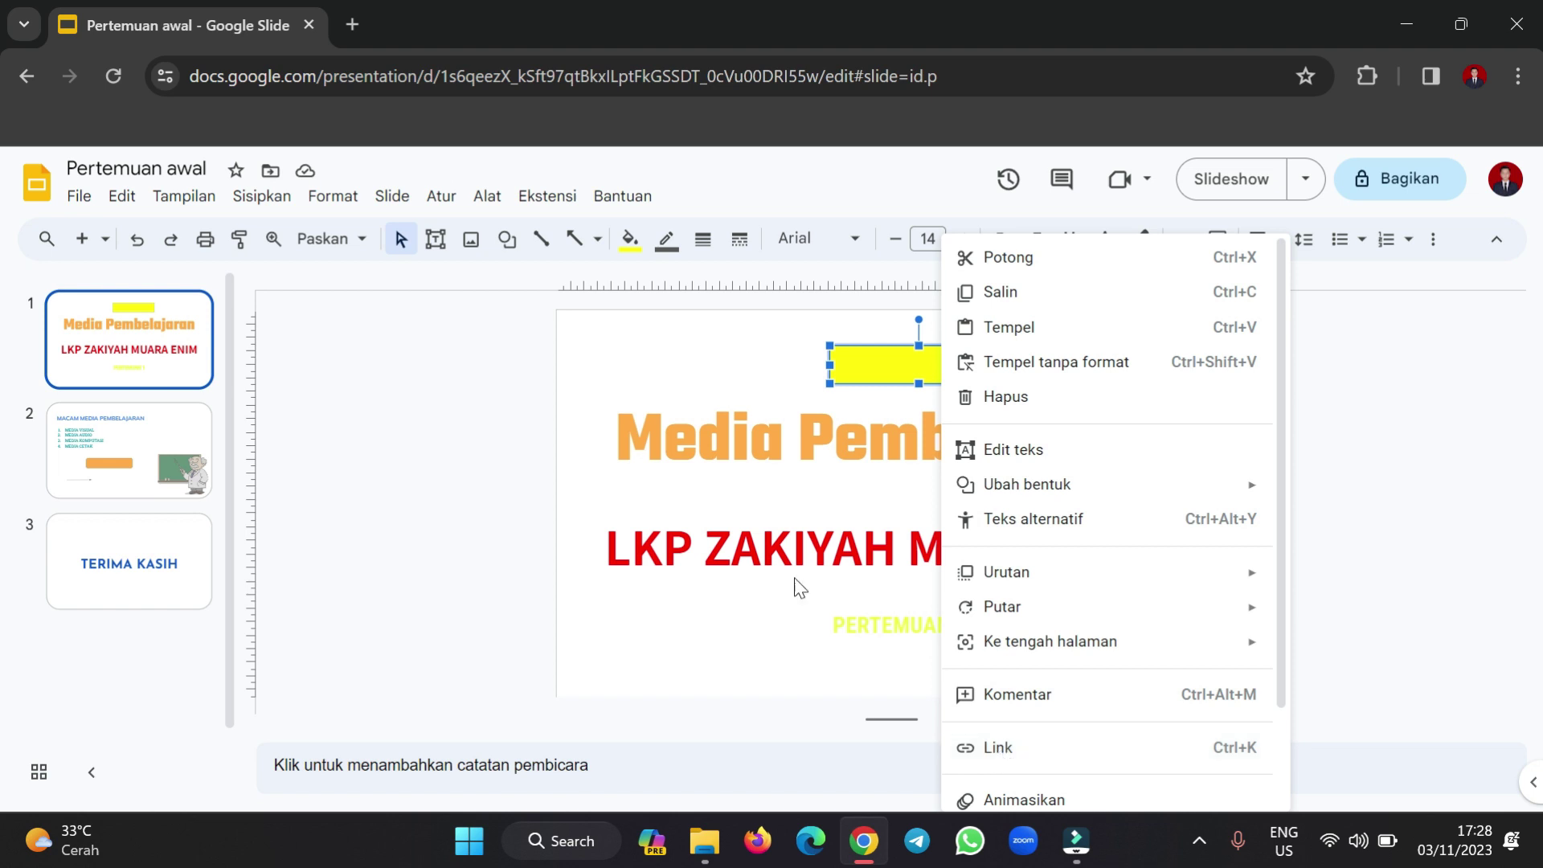
{"action": "left_click", "coordinate": [727, 371]}
{"action": "left_click", "coordinate": [887, 368]}
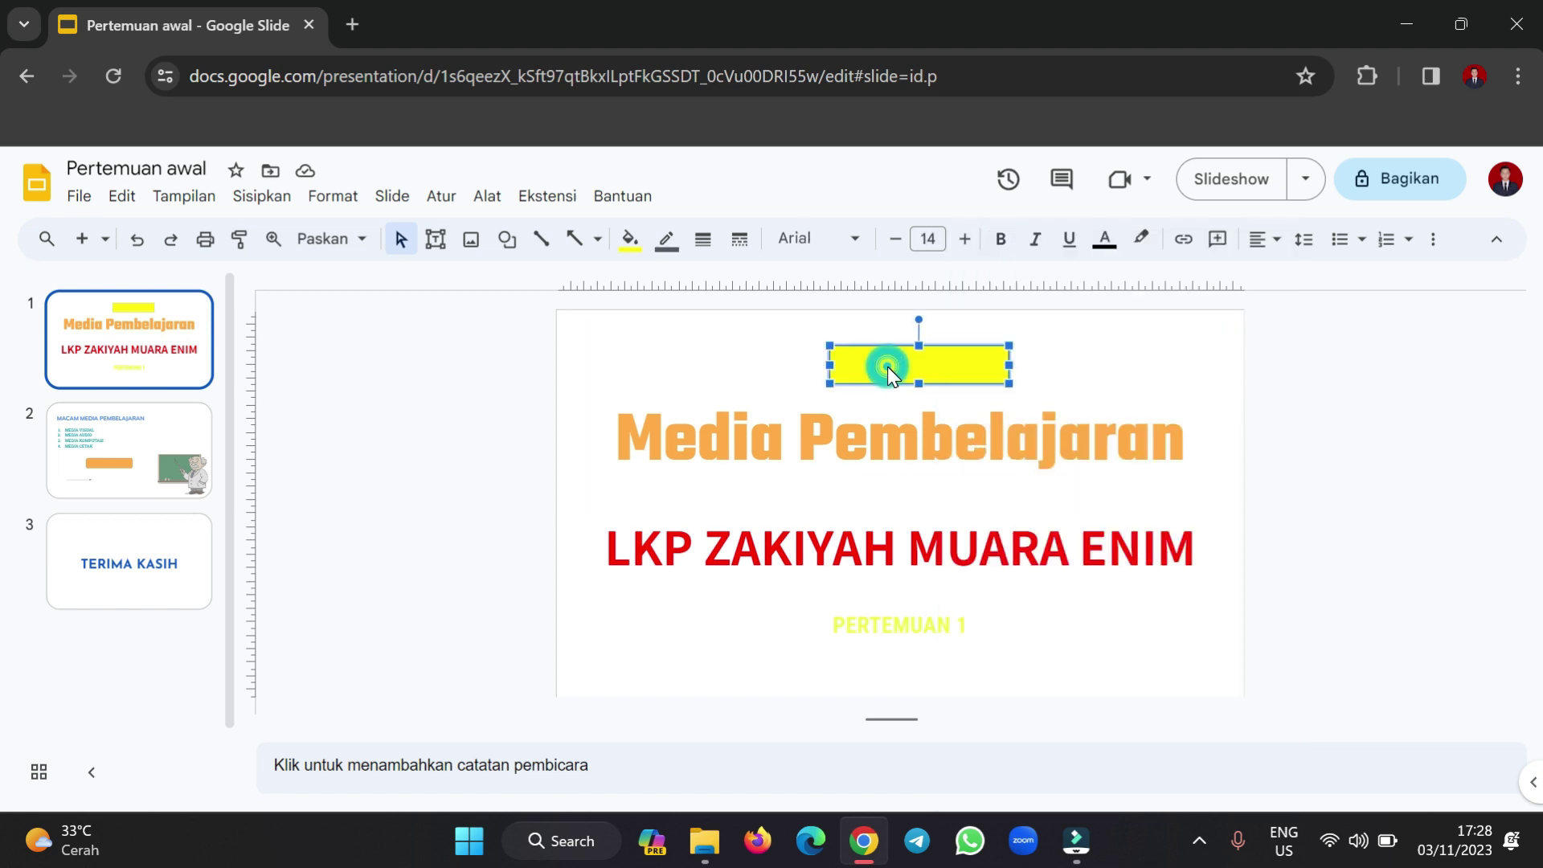
{"action": "left_click", "coordinate": [272, 202]}
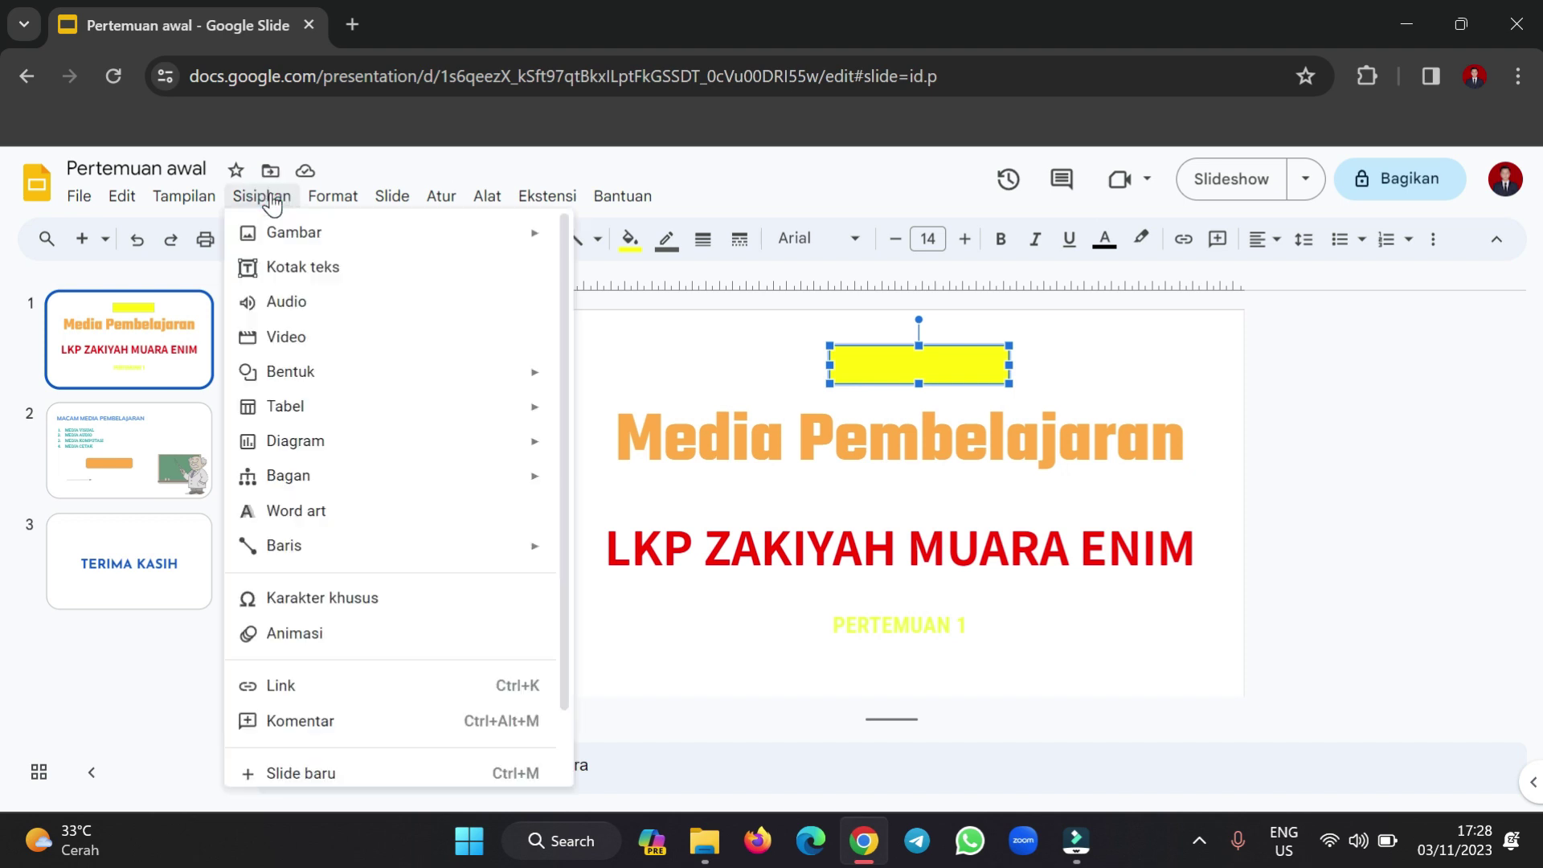
{"action": "left_click", "coordinate": [282, 684]}
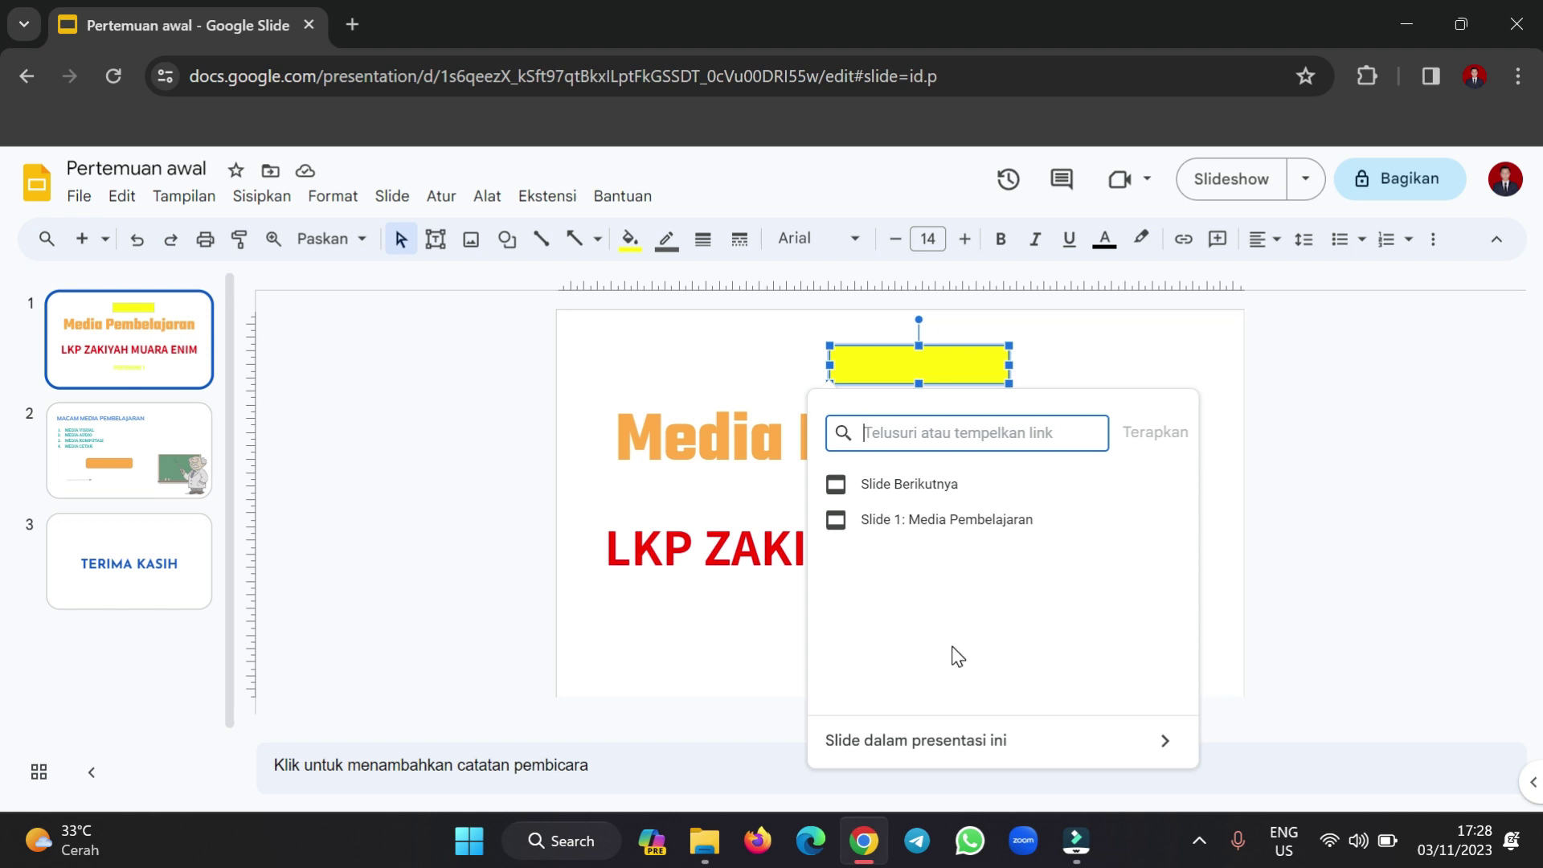
{"action": "left_click", "coordinate": [967, 740]}
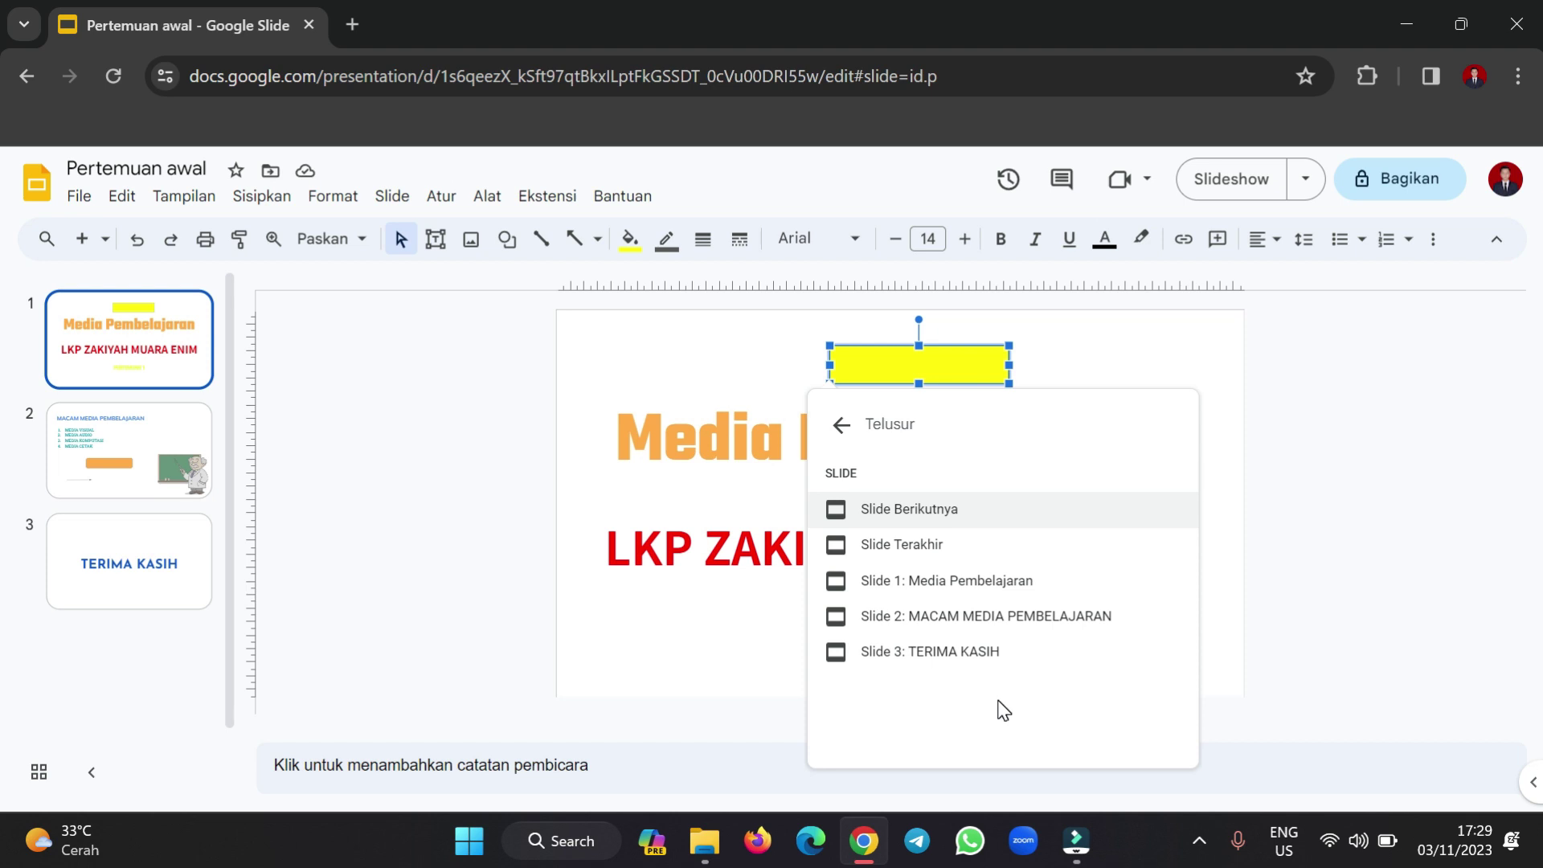
{"action": "left_click", "coordinate": [954, 653]}
{"action": "left_click", "coordinate": [475, 467]}
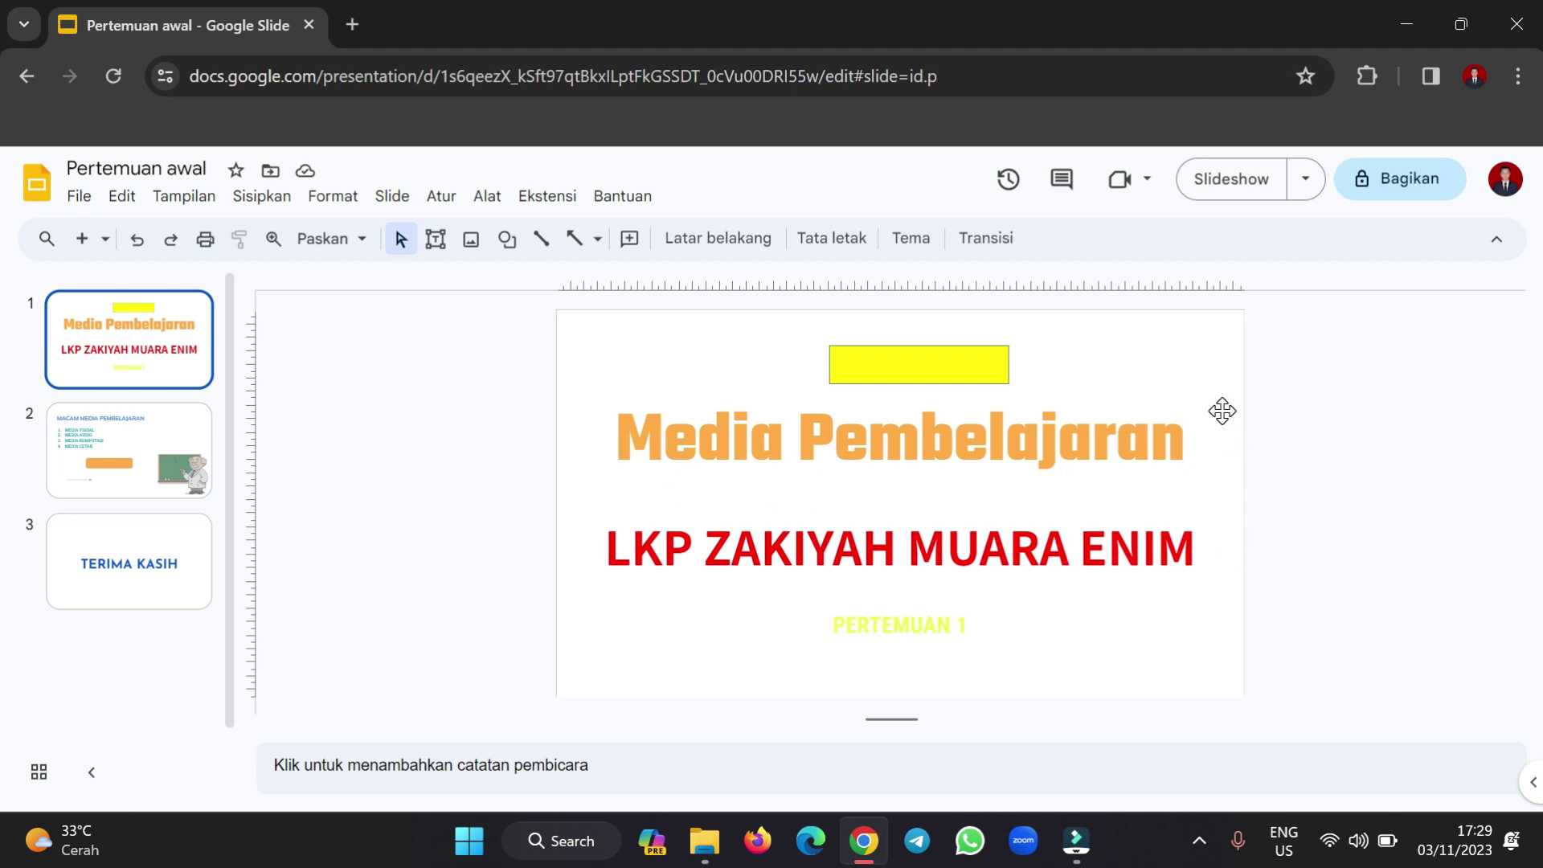
Run the slideshow from slide 1, test the yellow rectangle's link, and exit the slideshow.
{"action": "left_click", "coordinate": [1244, 191]}
{"action": "left_click", "coordinate": [1299, 185]}
{"action": "left_click", "coordinate": [1257, 183]}
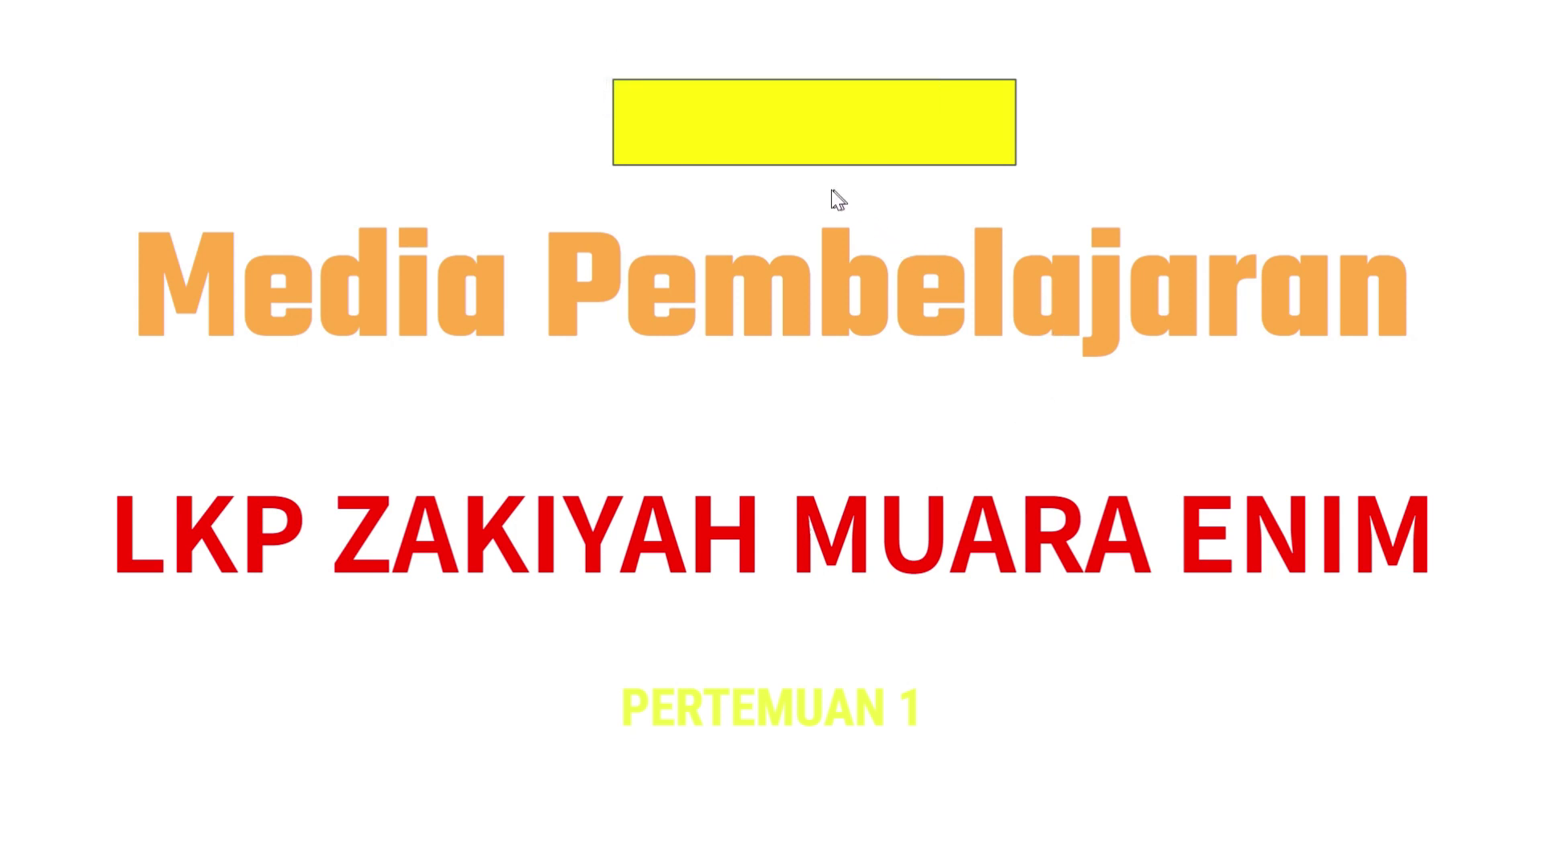
{"action": "left_click", "coordinate": [830, 147]}
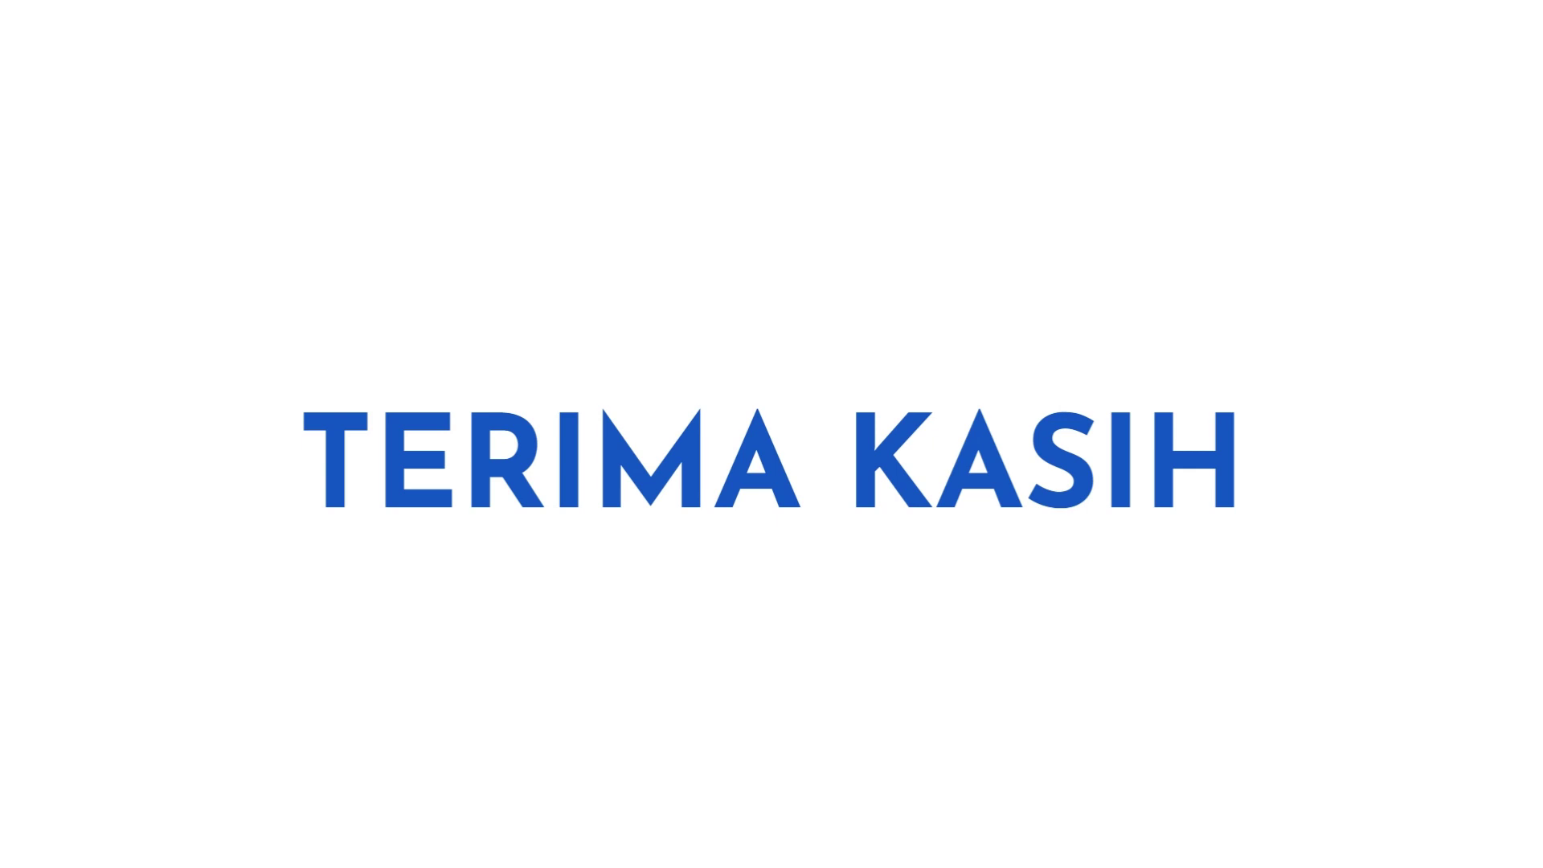
{"action": "key", "text": "Escape"}
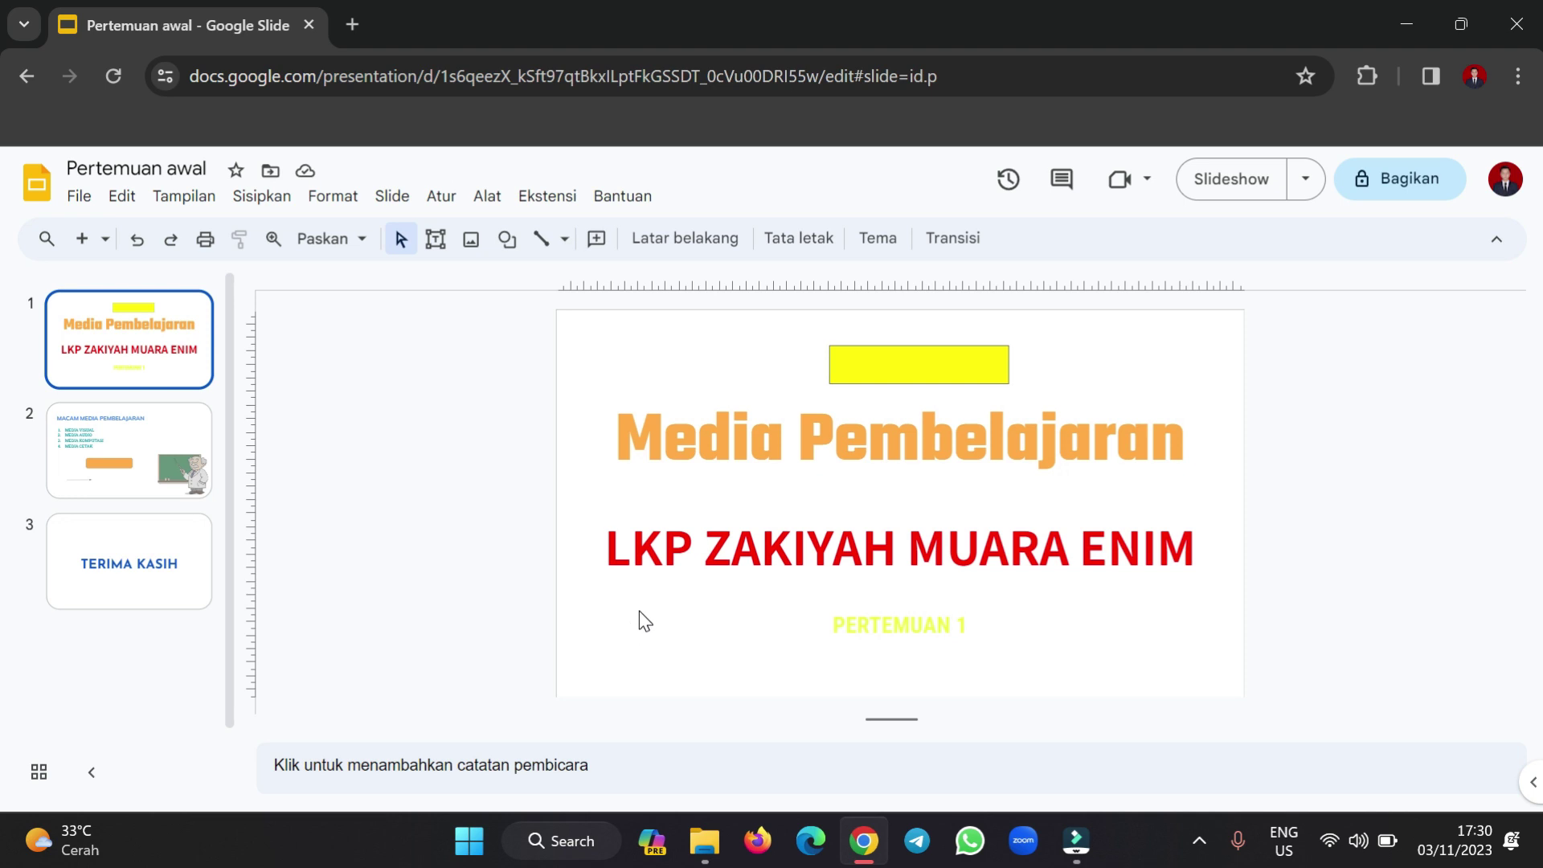
Set the background of slide 1 to a solid light yellow.
{"action": "left_click", "coordinate": [680, 250]}
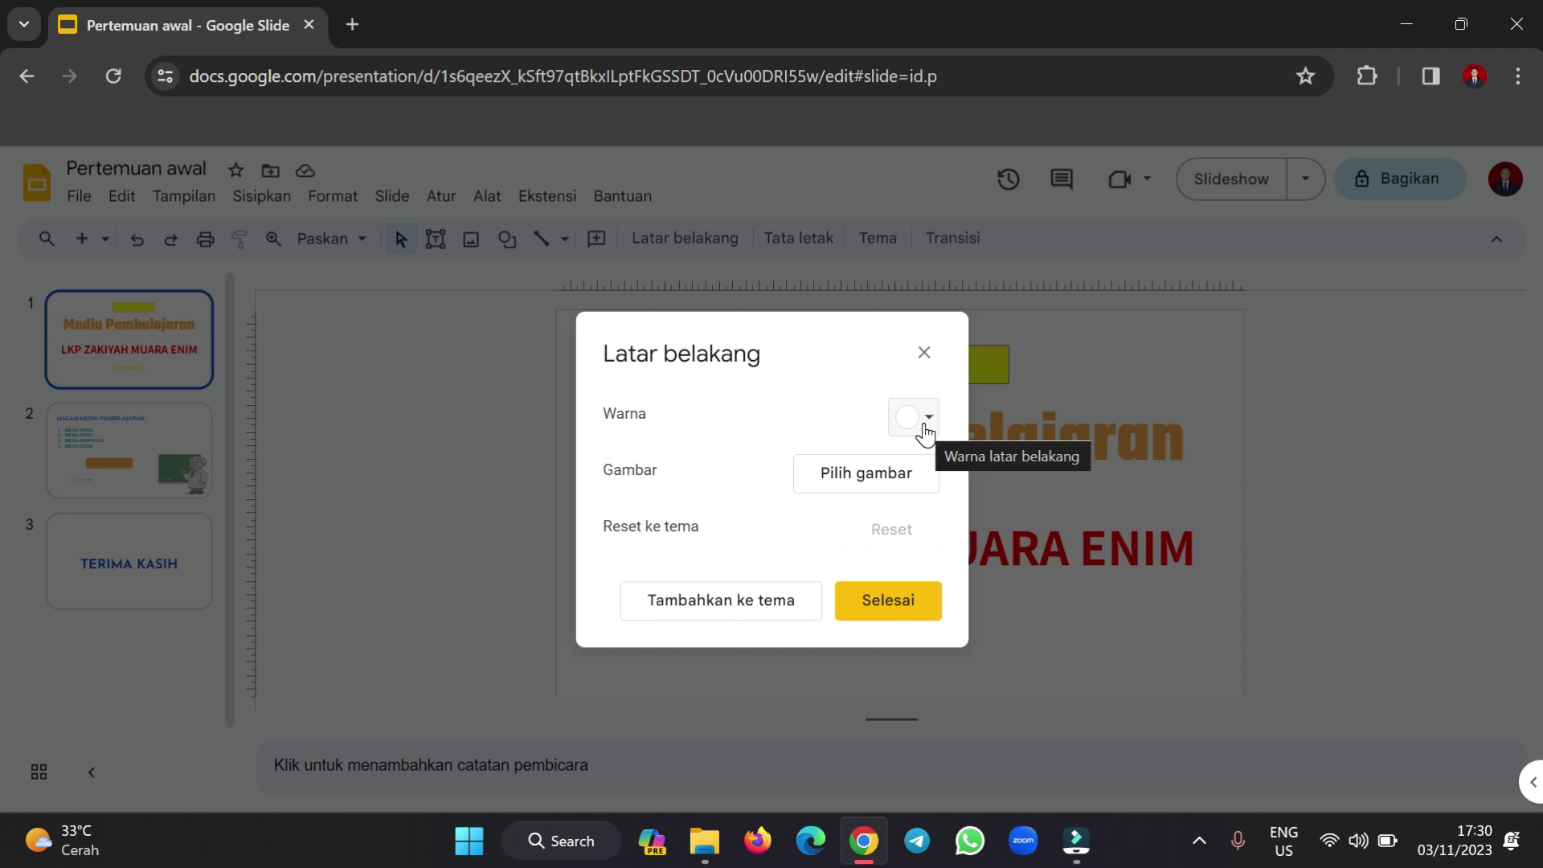
{"action": "left_click", "coordinate": [926, 432]}
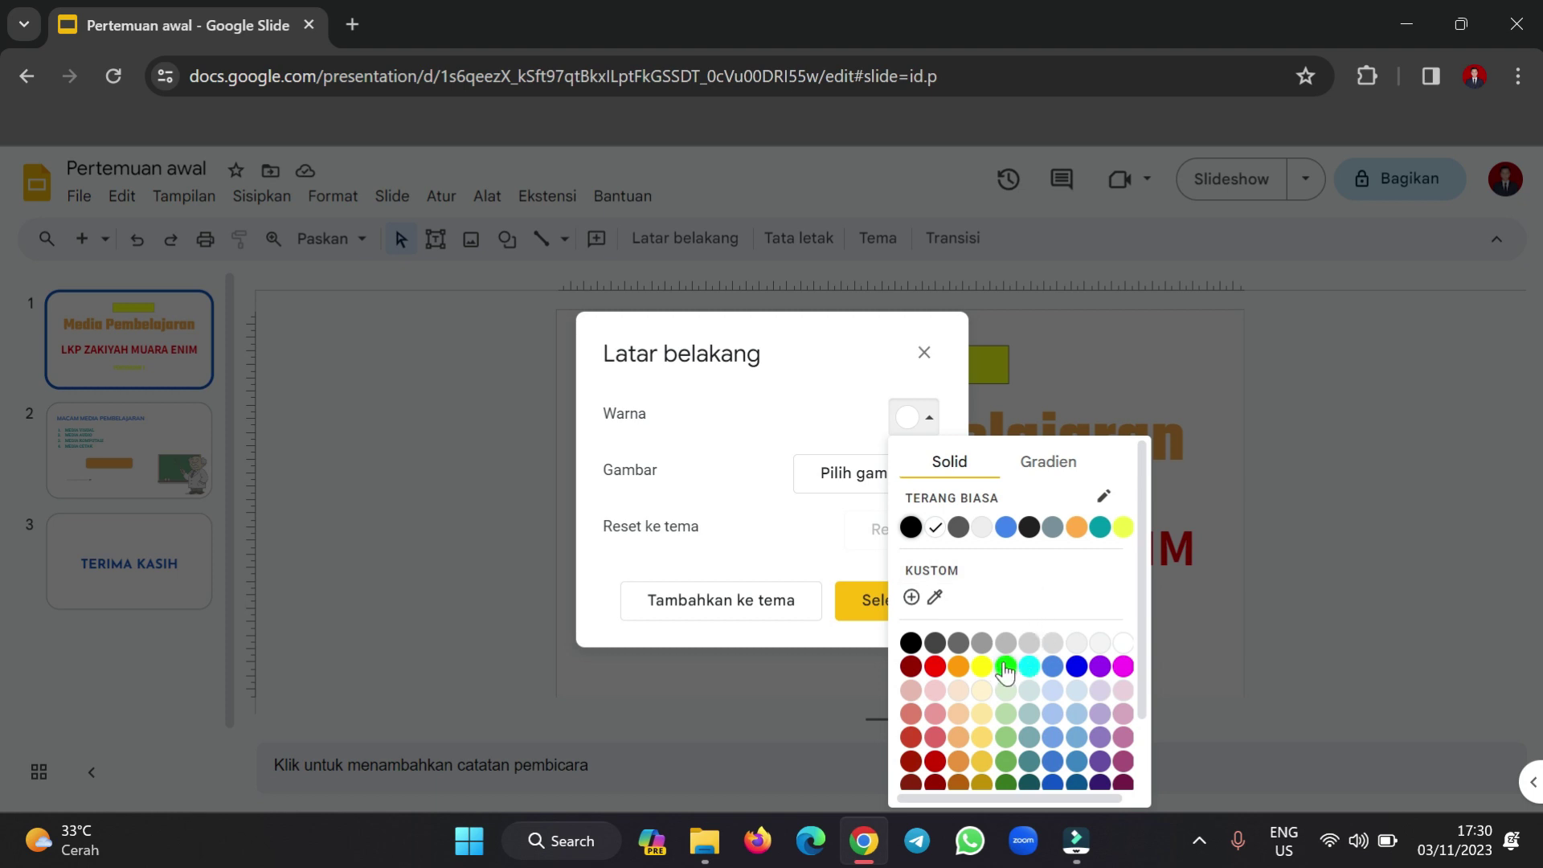
{"action": "left_click", "coordinate": [981, 716]}
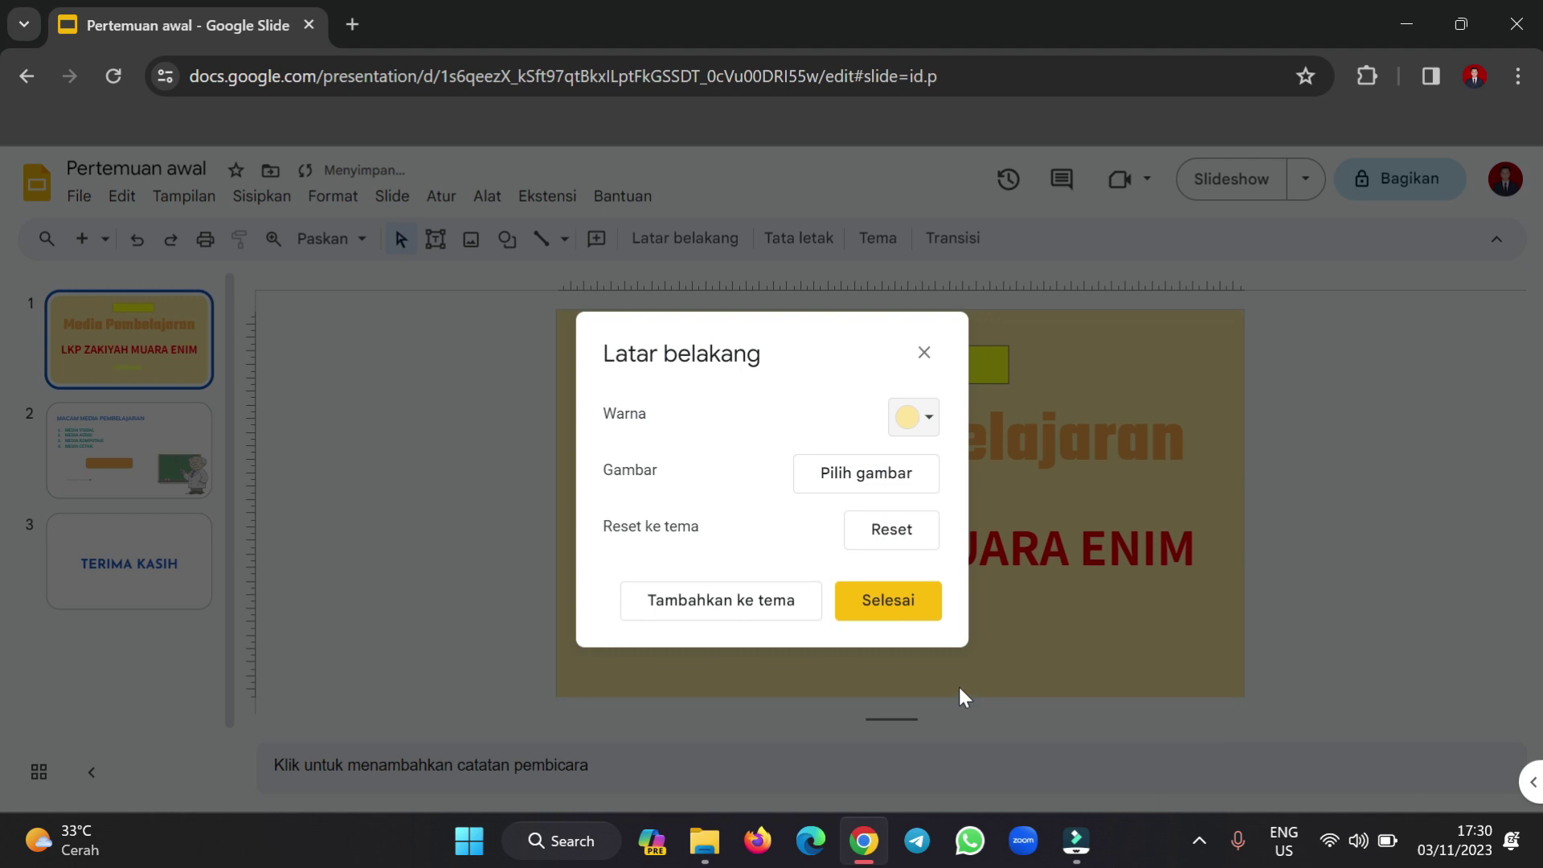
{"action": "left_click", "coordinate": [900, 610]}
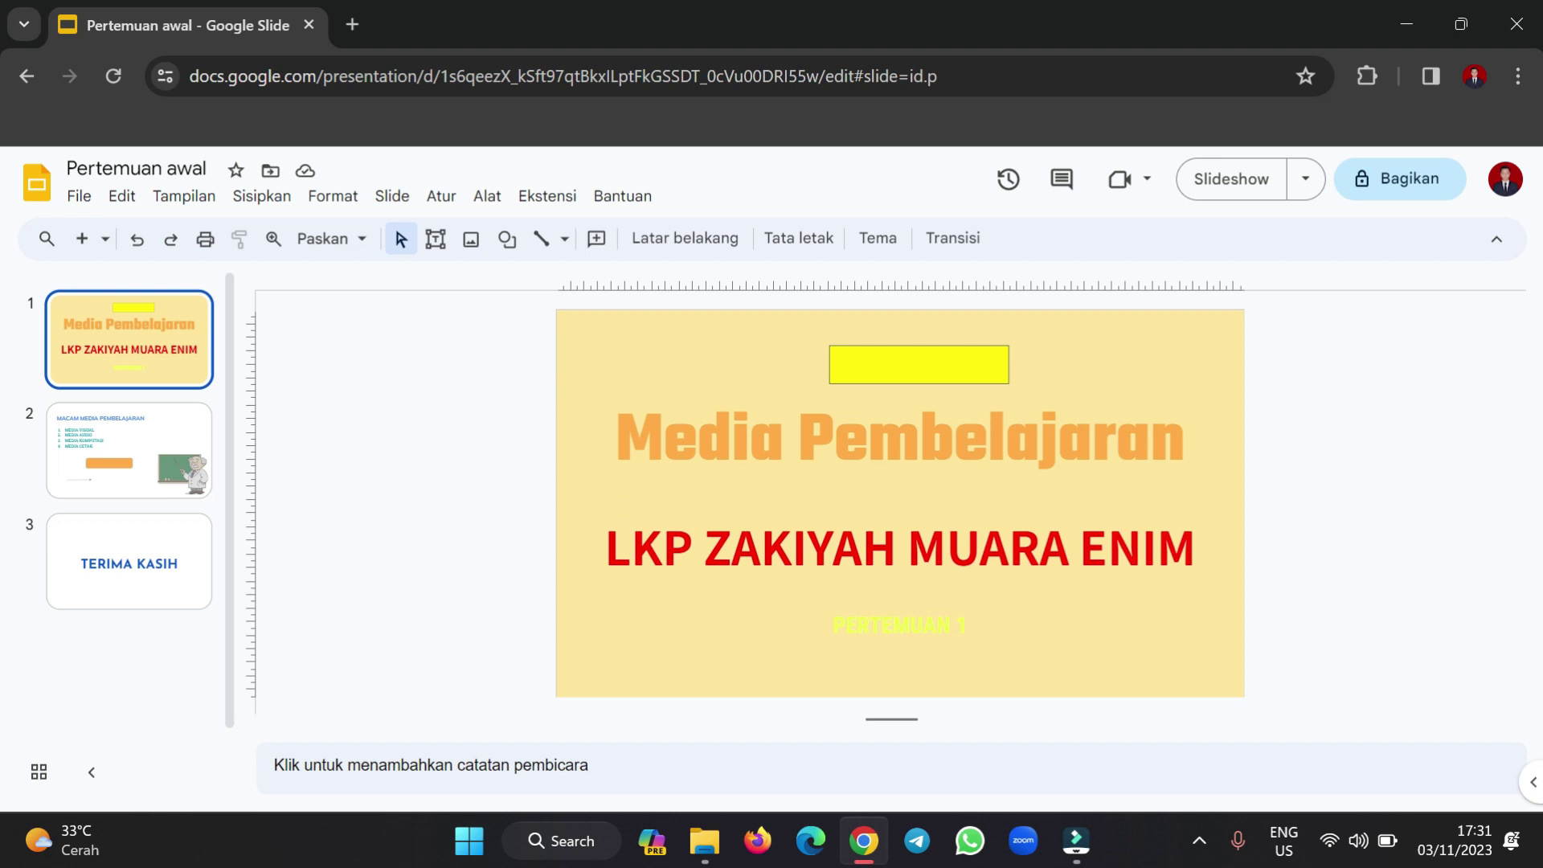
Undo the background colour change on slide 1 and redo it.
{"action": "left_click", "coordinate": [138, 240]}
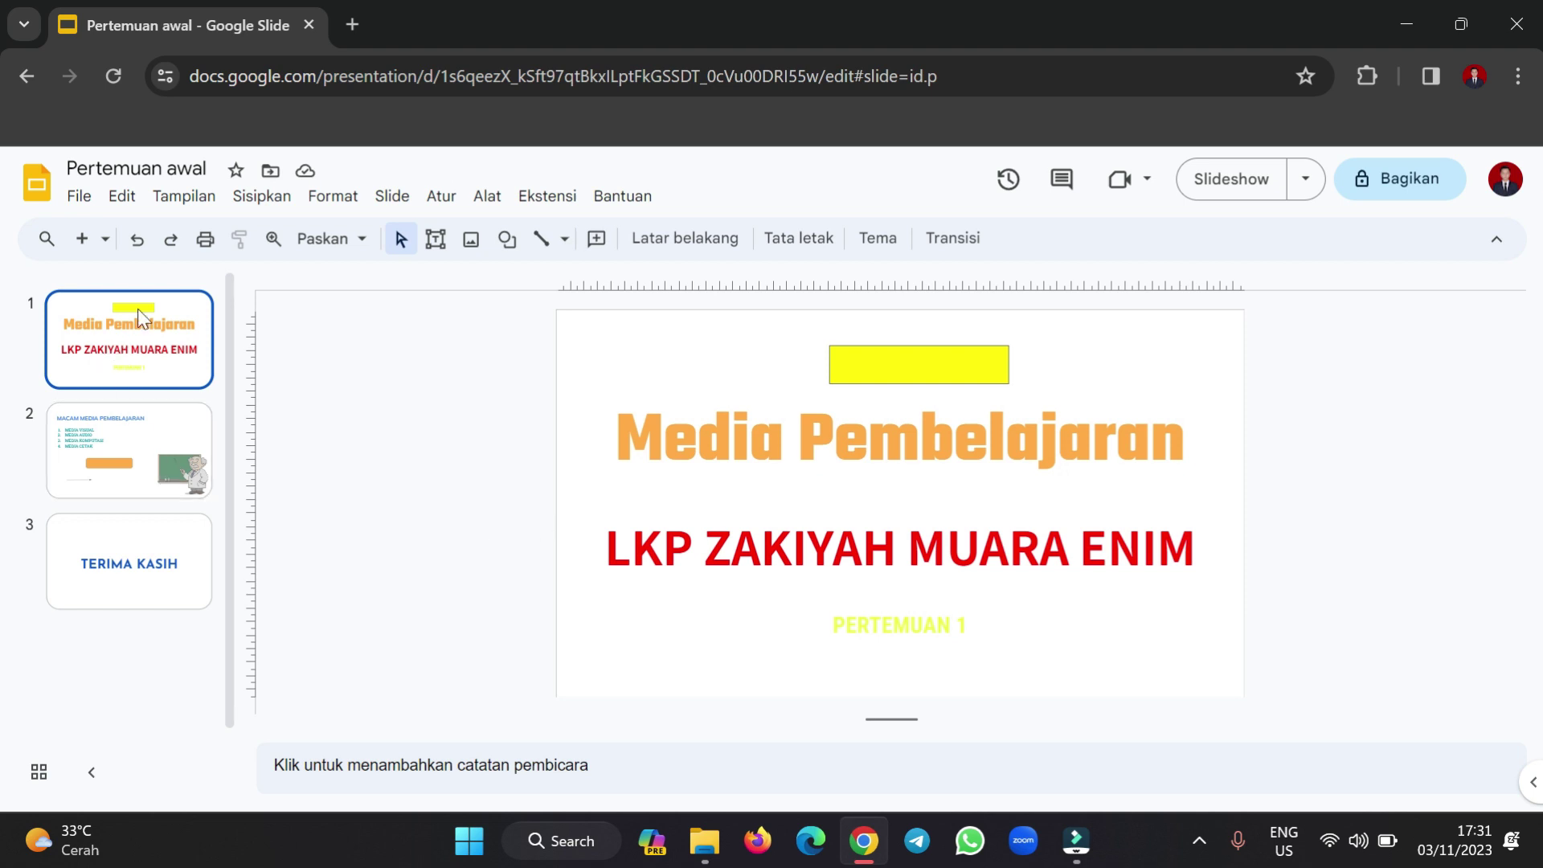
{"action": "left_click", "coordinate": [170, 241]}
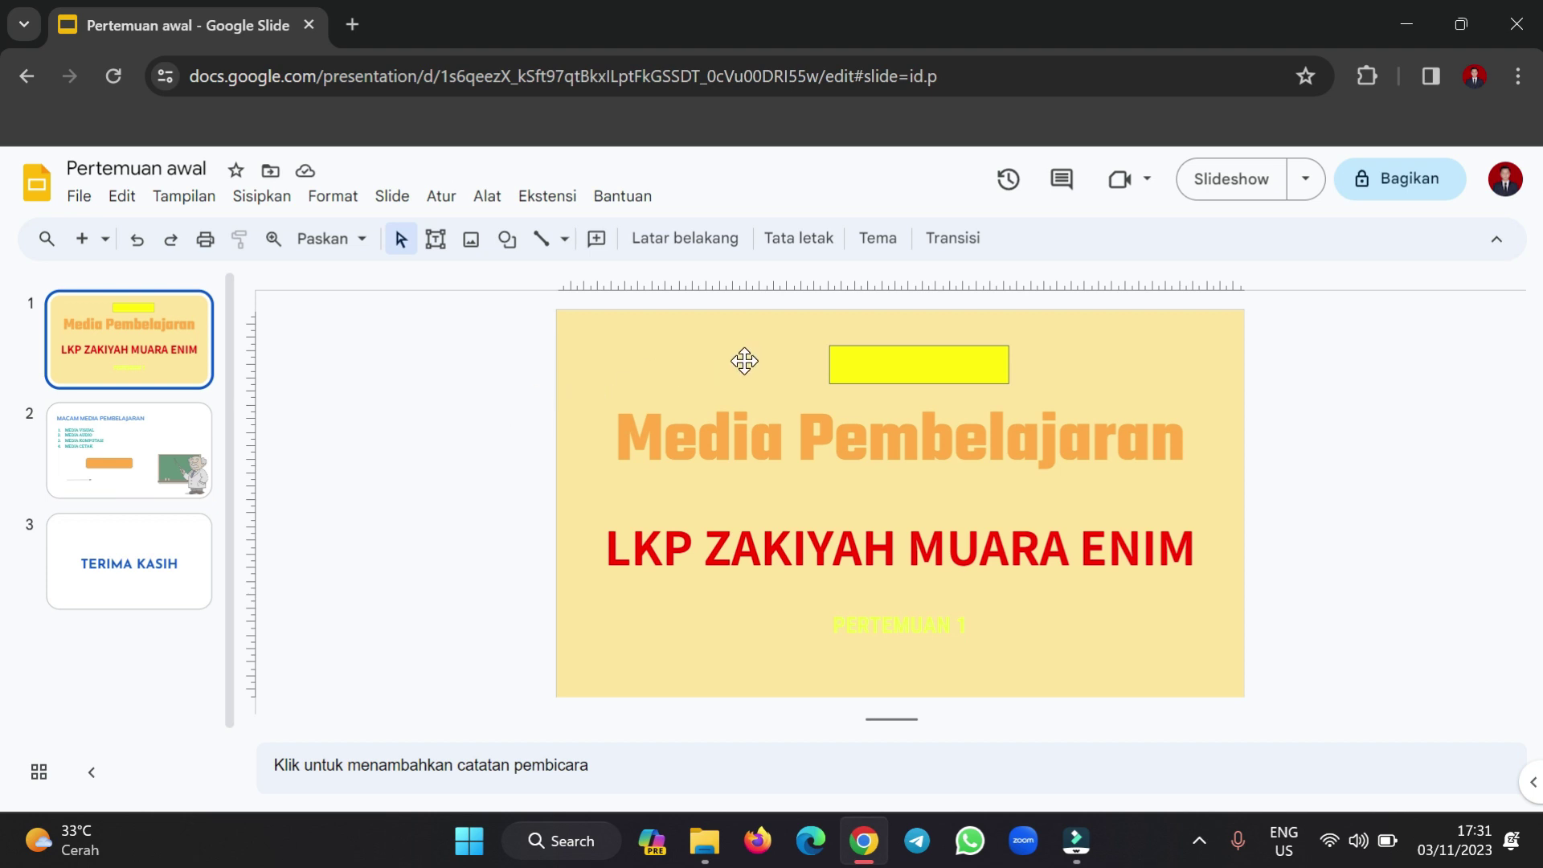
Reset the background of slide 1 to the theme default.
{"action": "left_click", "coordinate": [699, 241]}
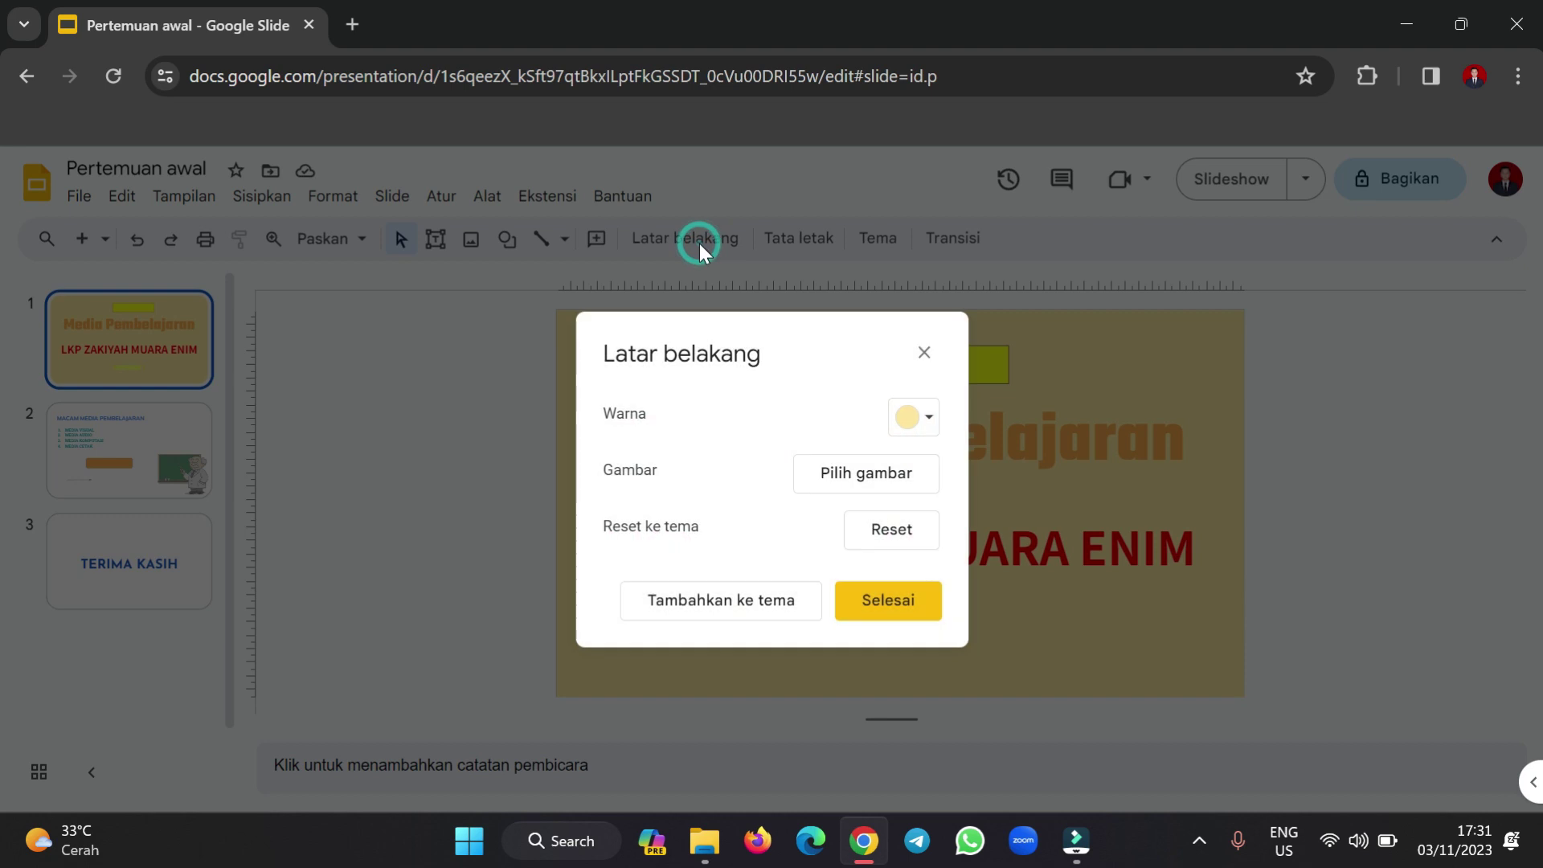
{"action": "left_click", "coordinate": [884, 531]}
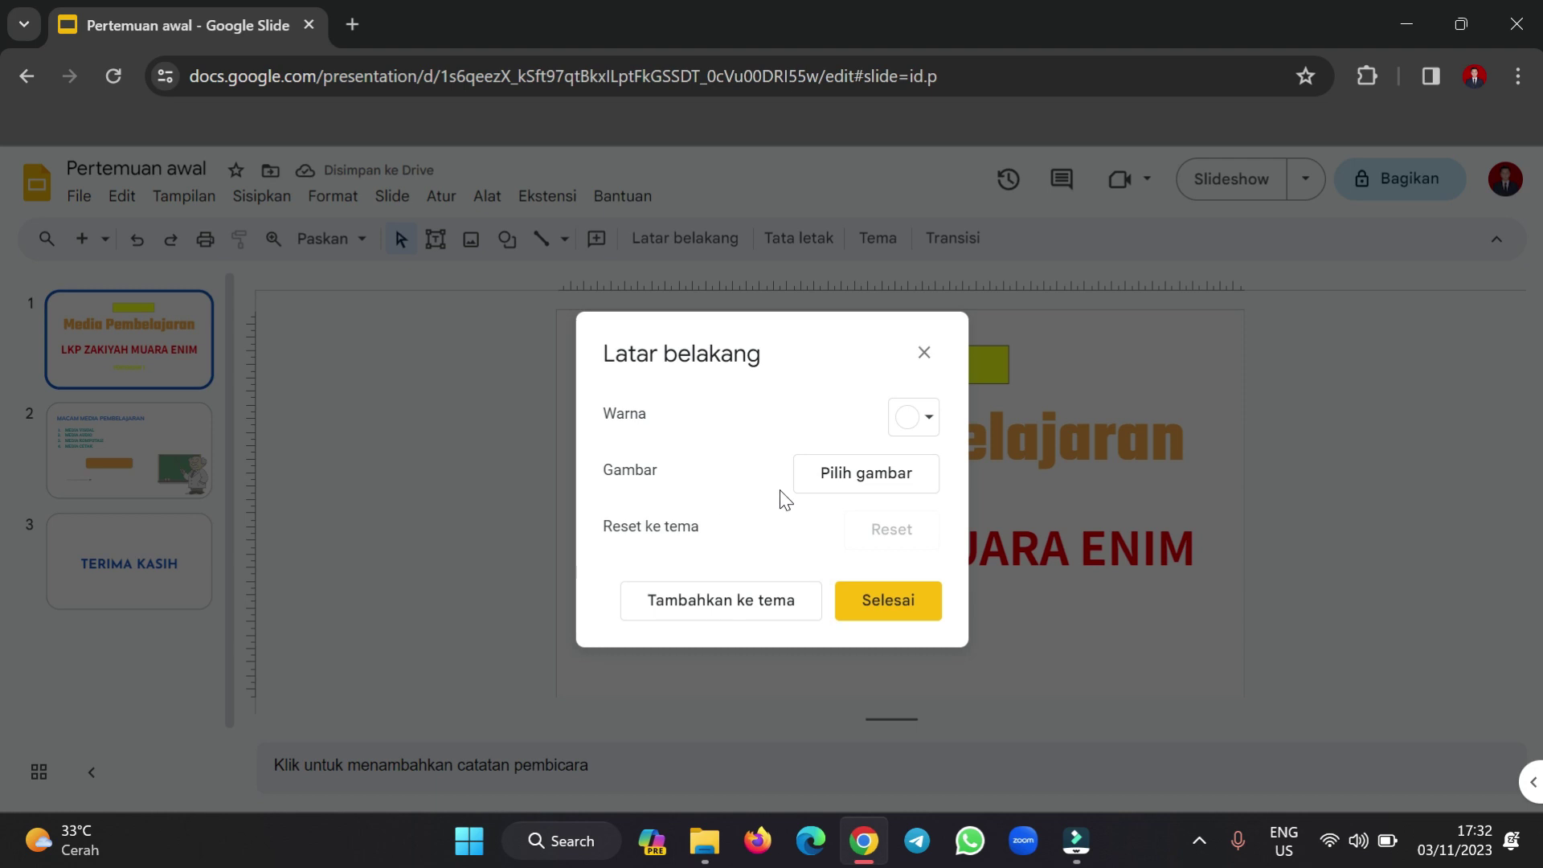
Search Google Images for "Pembelajaran" as the source of slide 1's background image and browse the results.
{"action": "left_click", "coordinate": [864, 482]}
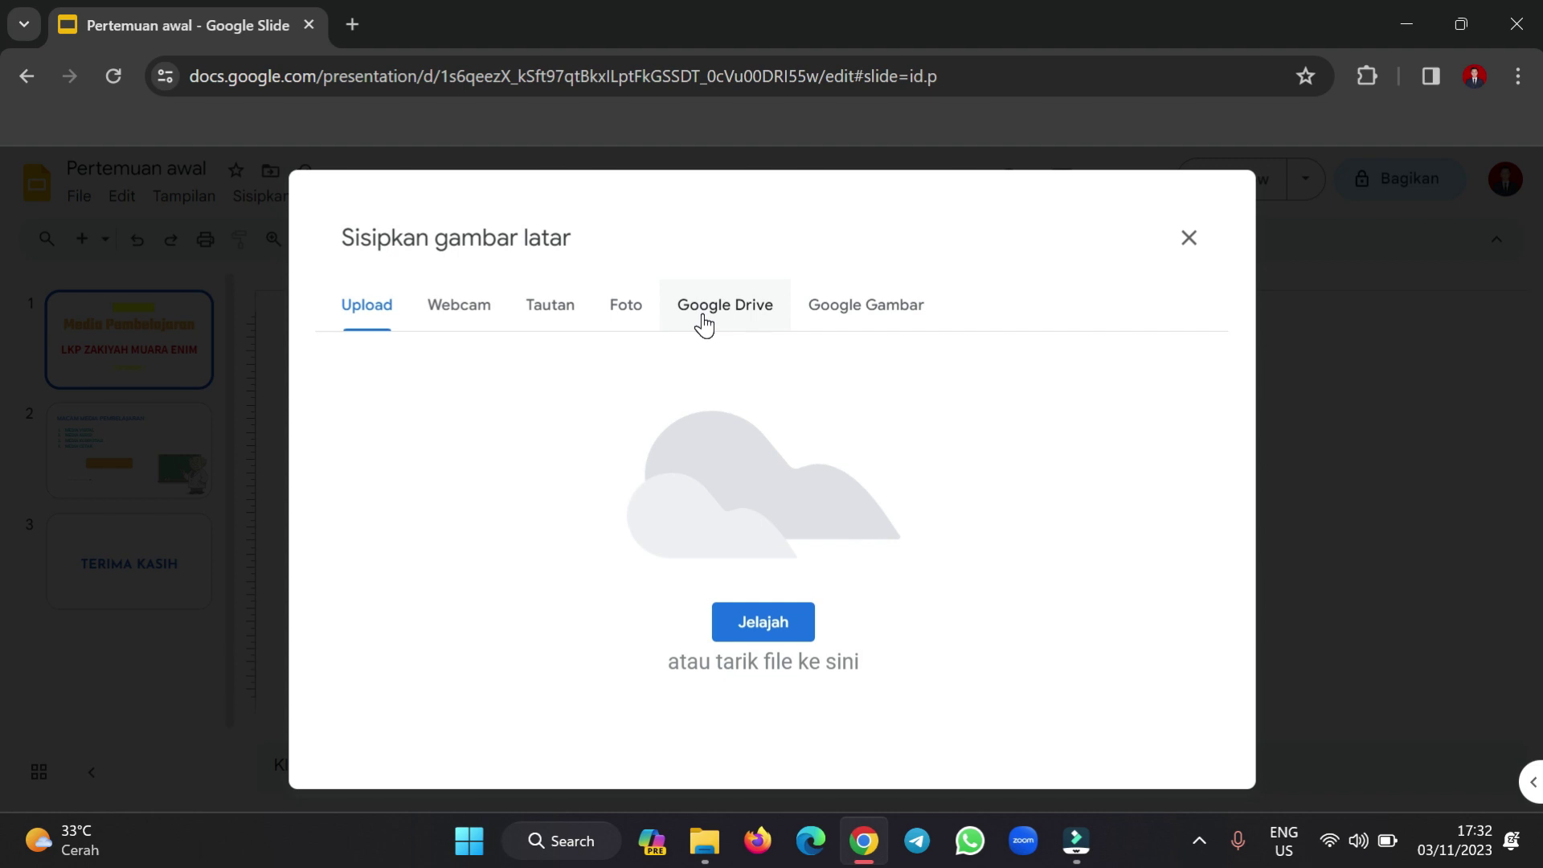
{"action": "left_click", "coordinate": [851, 317]}
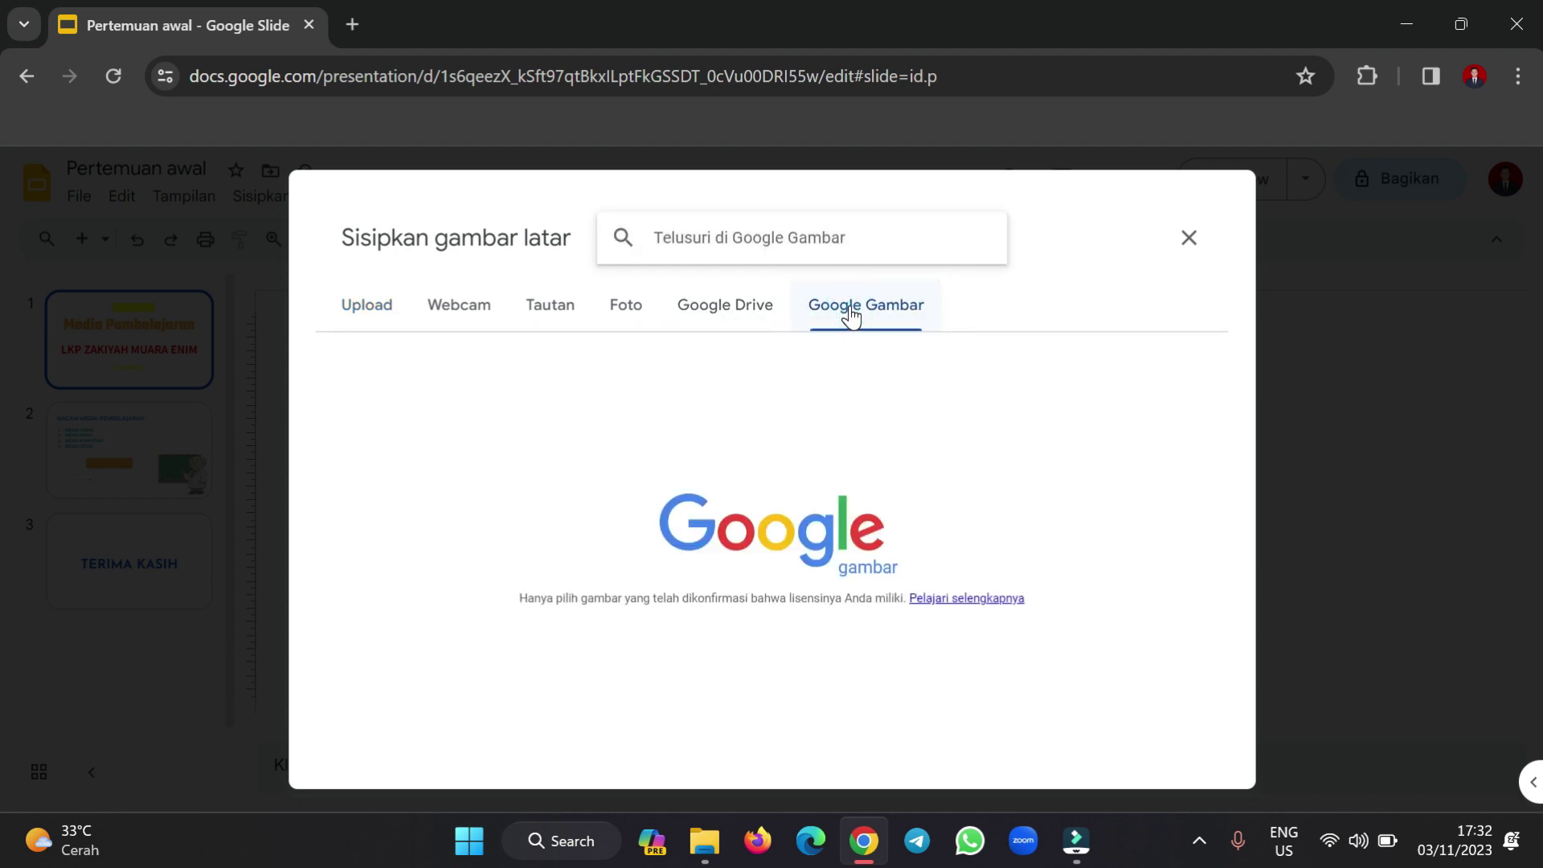
{"action": "left_click", "coordinate": [762, 241]}
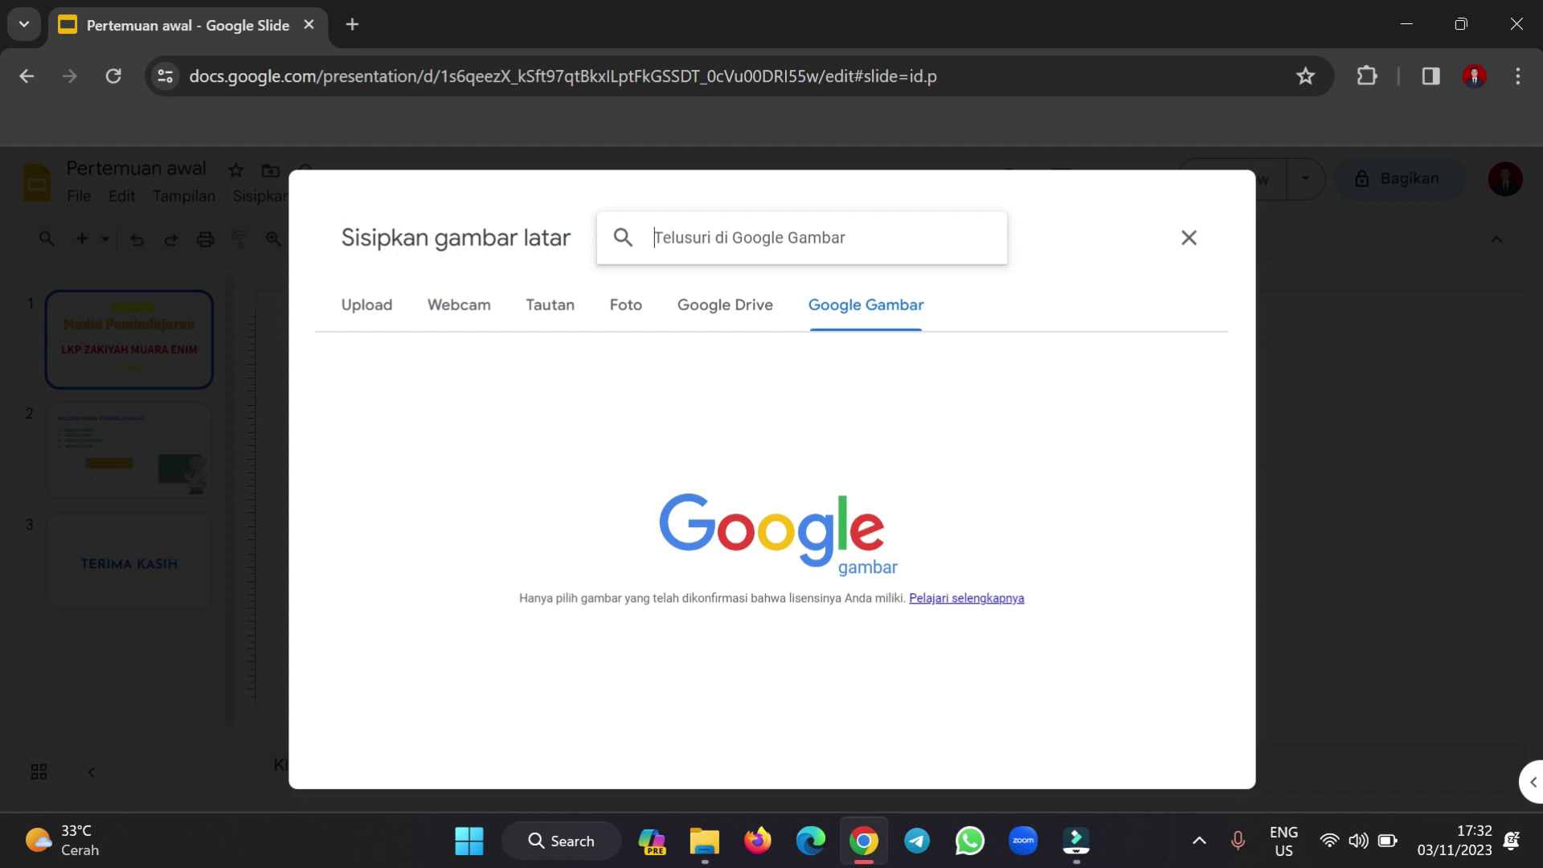
{"action": "type", "text": "PEMV"}
{"action": "key", "text": "BackSpace"}
{"action": "key", "text": "BackSpace"}
{"action": "key", "text": "BackSpace"}
{"action": "key", "text": "Caps_Lock"}
{"action": "type", "text": "emv"}
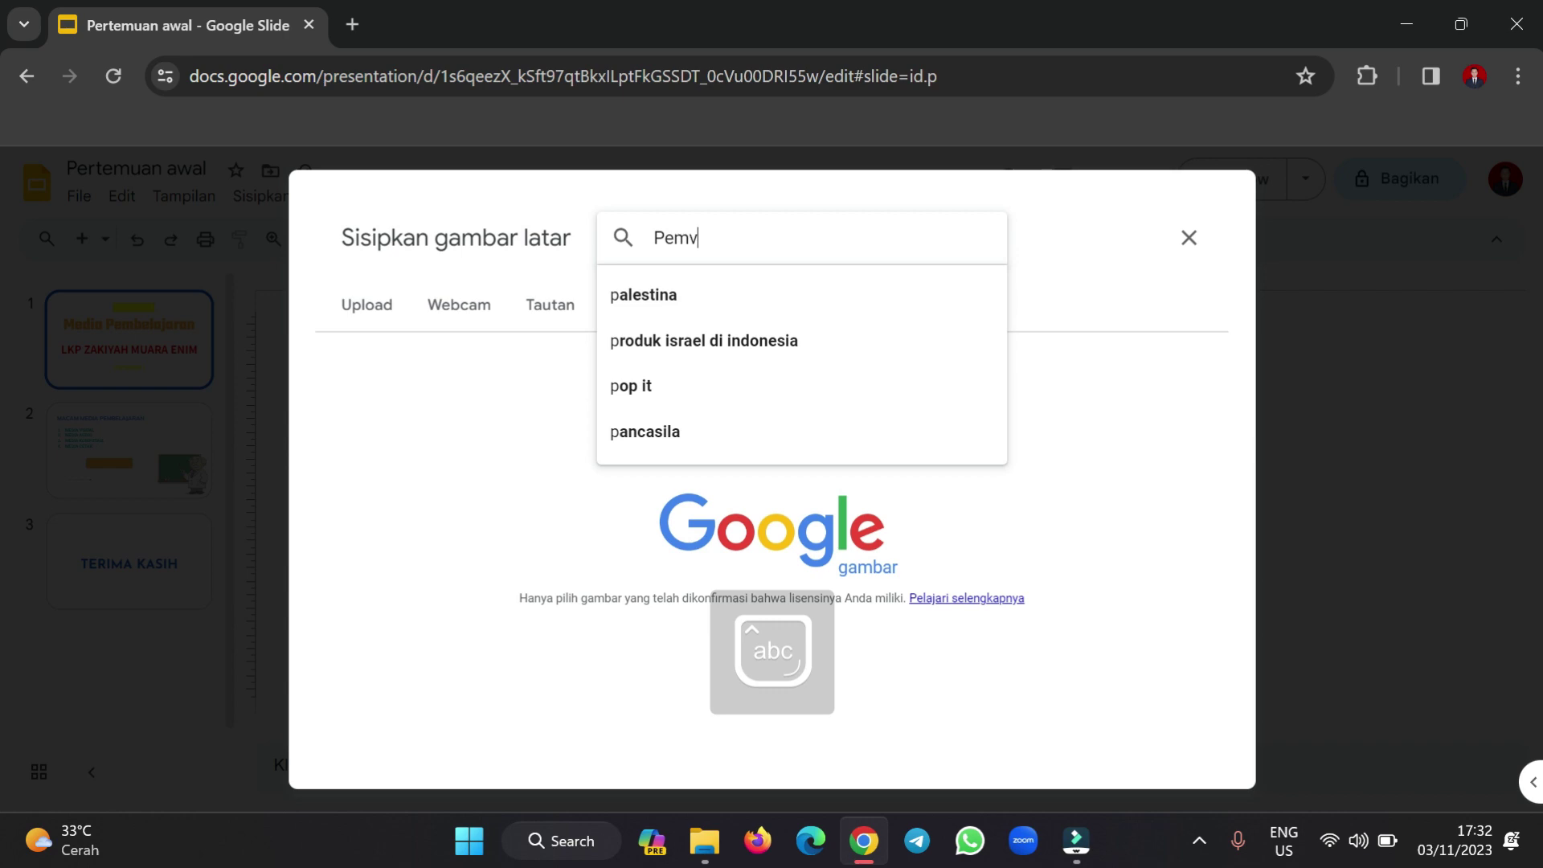
{"action": "key", "text": "BackSpace"}
{"action": "type", "text": "belajaran"}
{"action": "key", "text": "Return"}
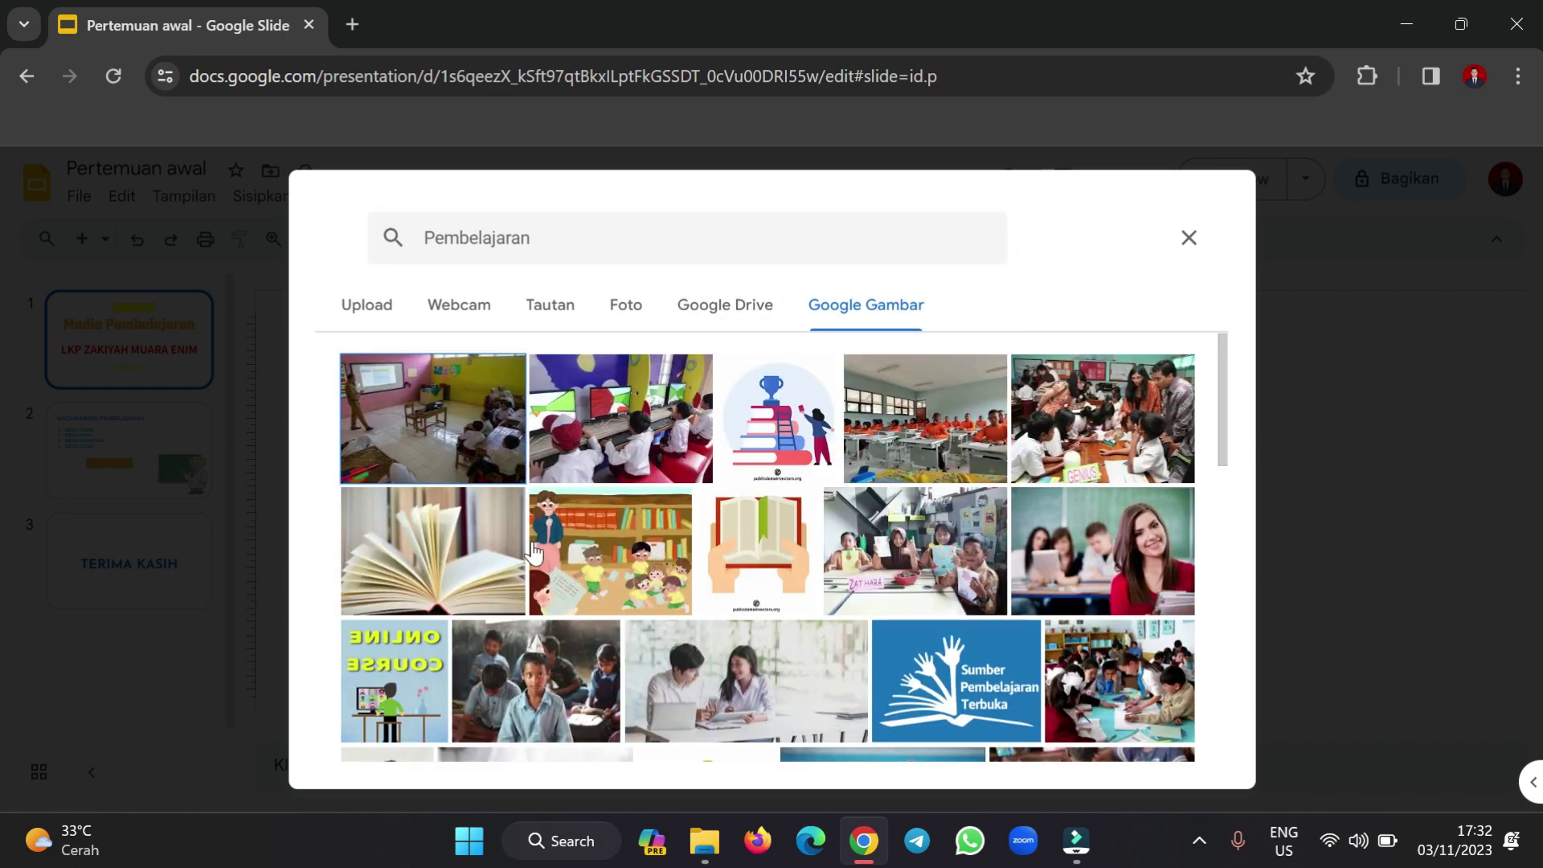
{"action": "scroll", "coordinate": [533, 552], "scroll_direction": "down", "scroll_amount": 10}
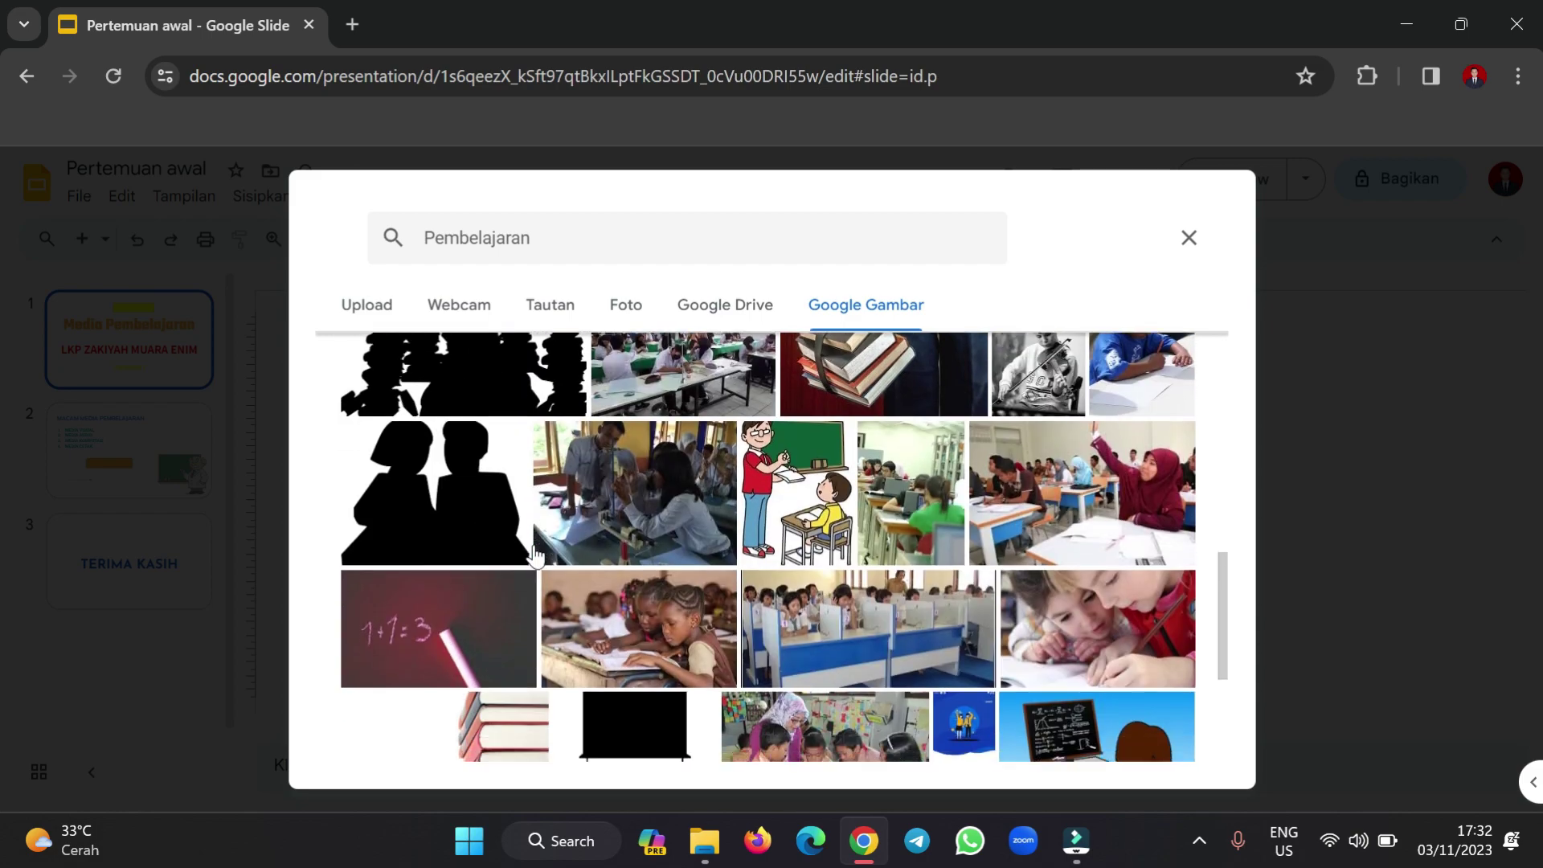